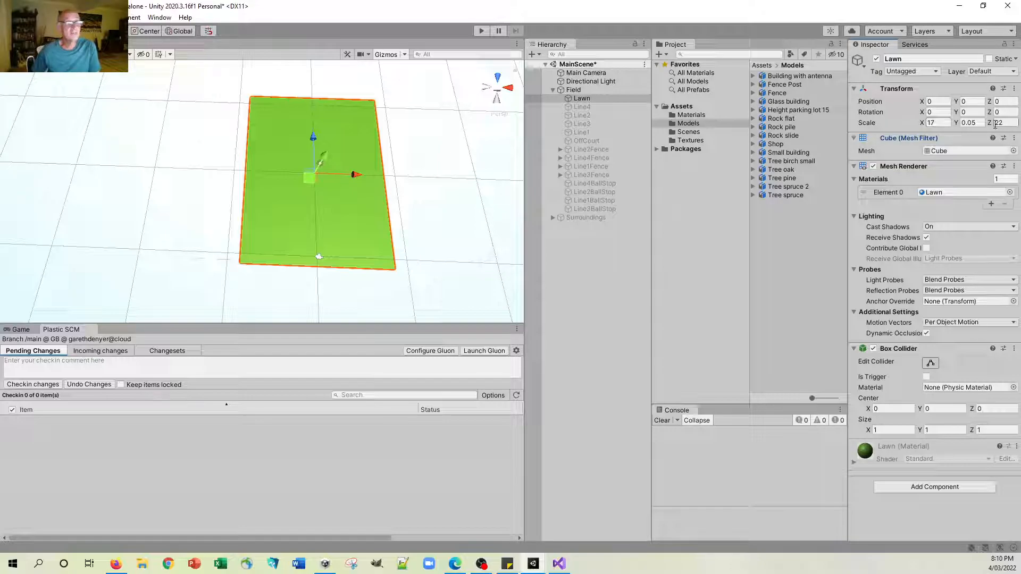
# Step: Examine the Transform values of Lawn and its parent Field, plus the Lawn material and the grass_V2 texture it uses
pyautogui.click(975, 123)
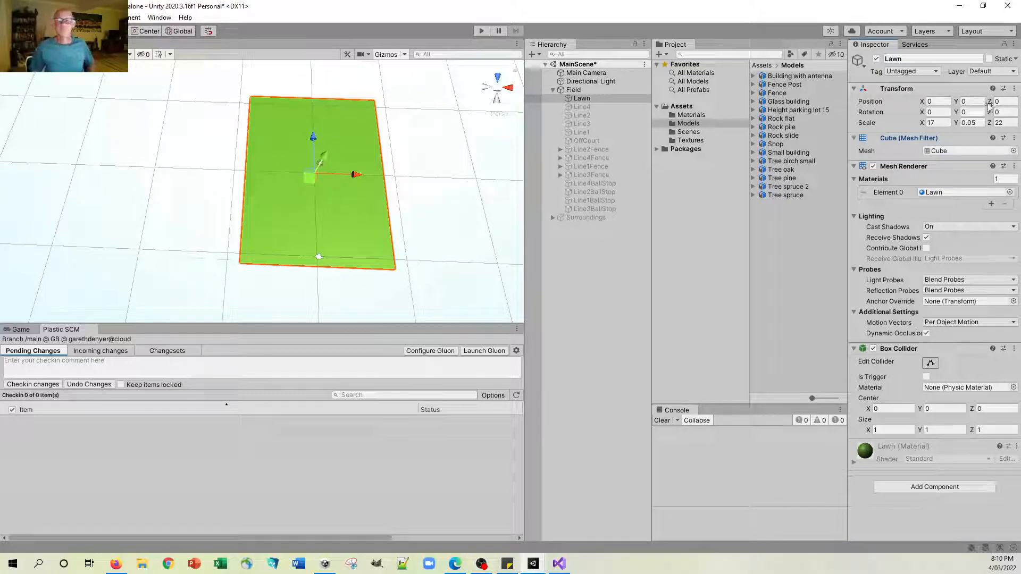
pyautogui.click(573, 90)
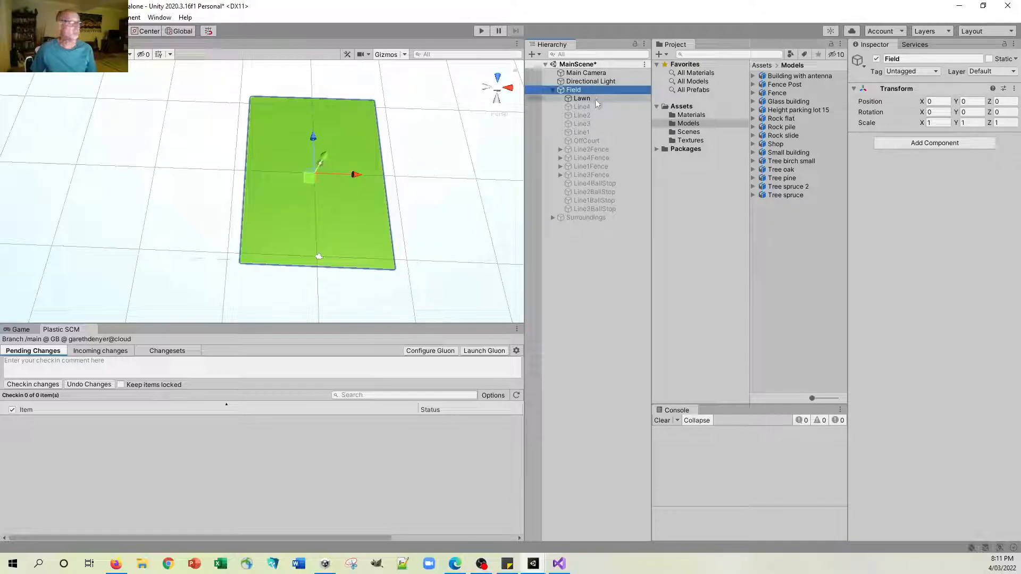
pyautogui.click(595, 102)
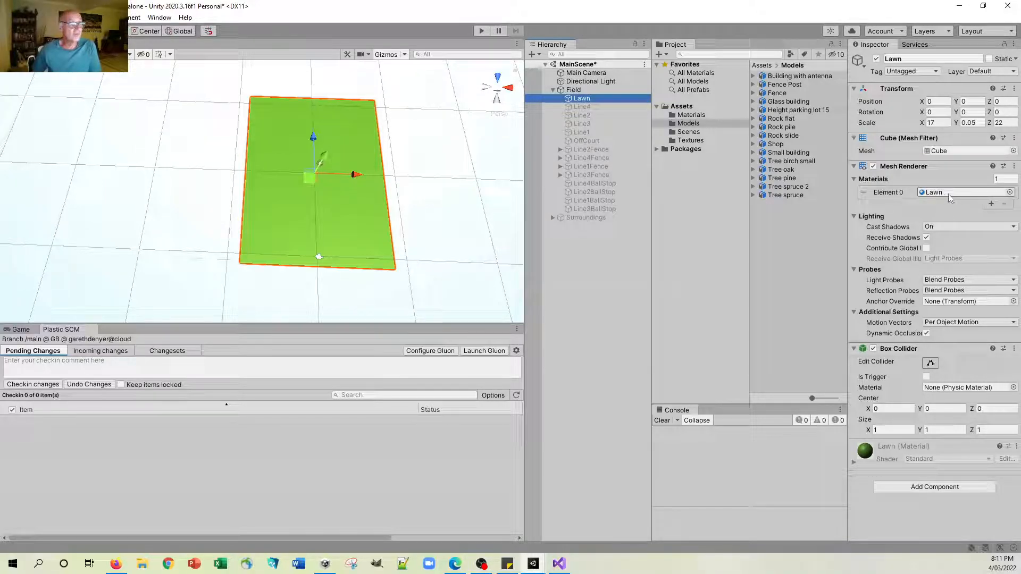
pyautogui.click(692, 117)
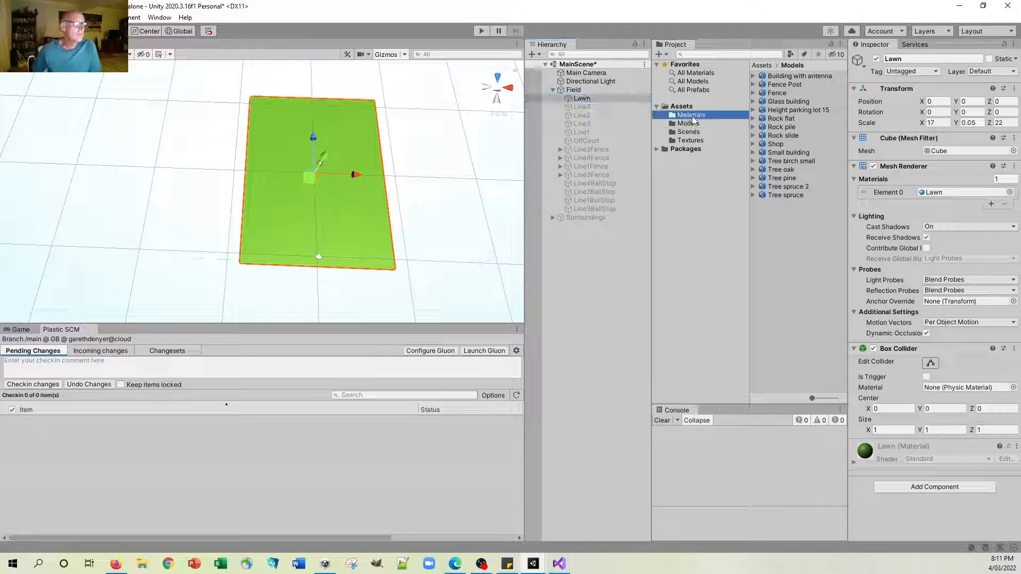
pyautogui.click(776, 84)
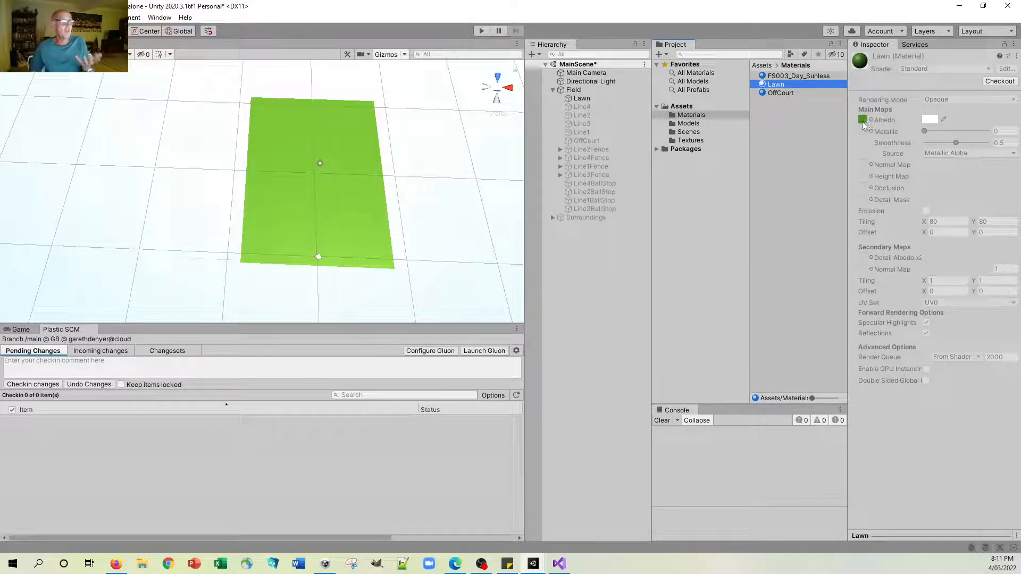
pyautogui.click(692, 140)
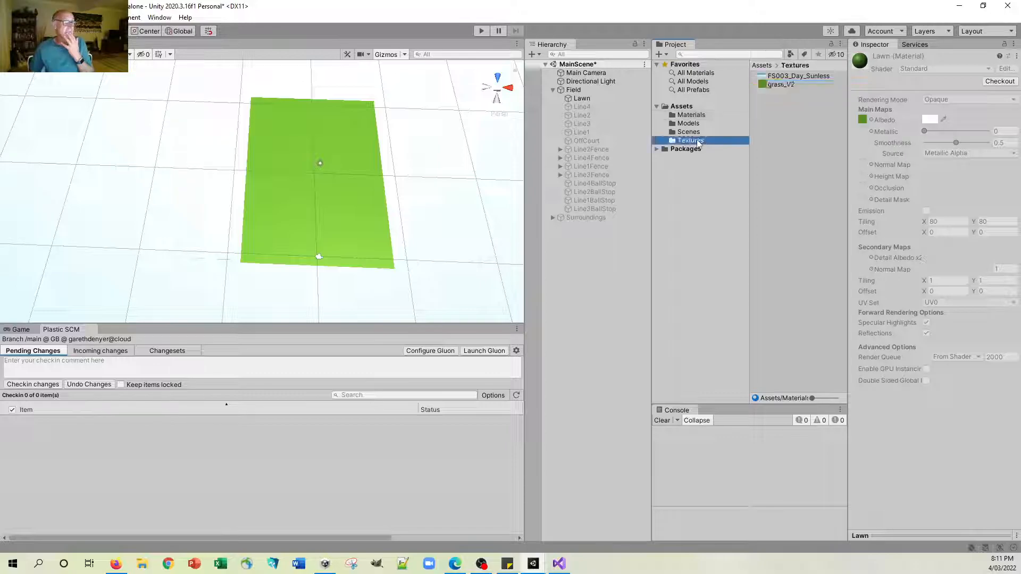
pyautogui.click(784, 85)
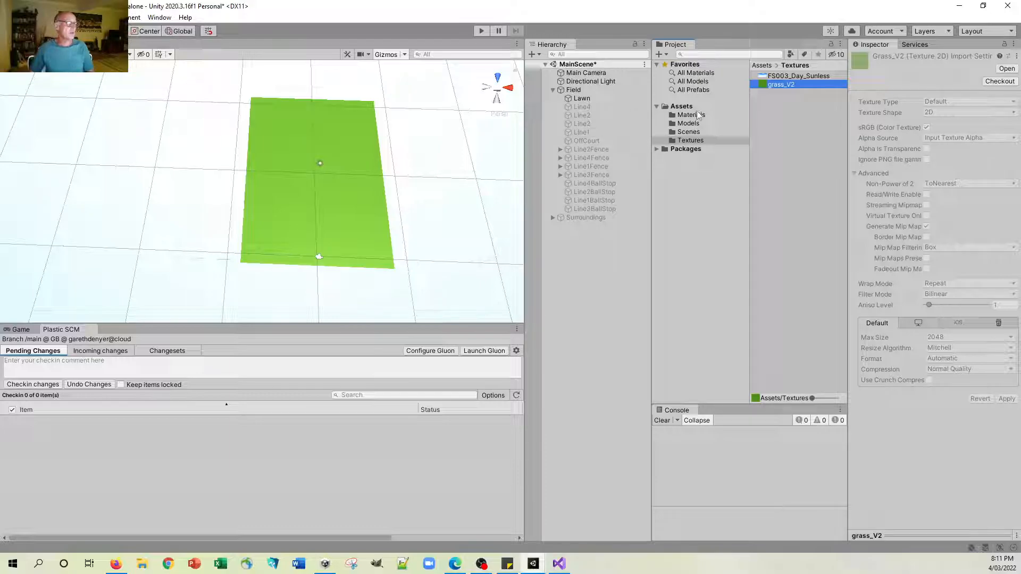
pyautogui.click(692, 115)
pyautogui.click(776, 85)
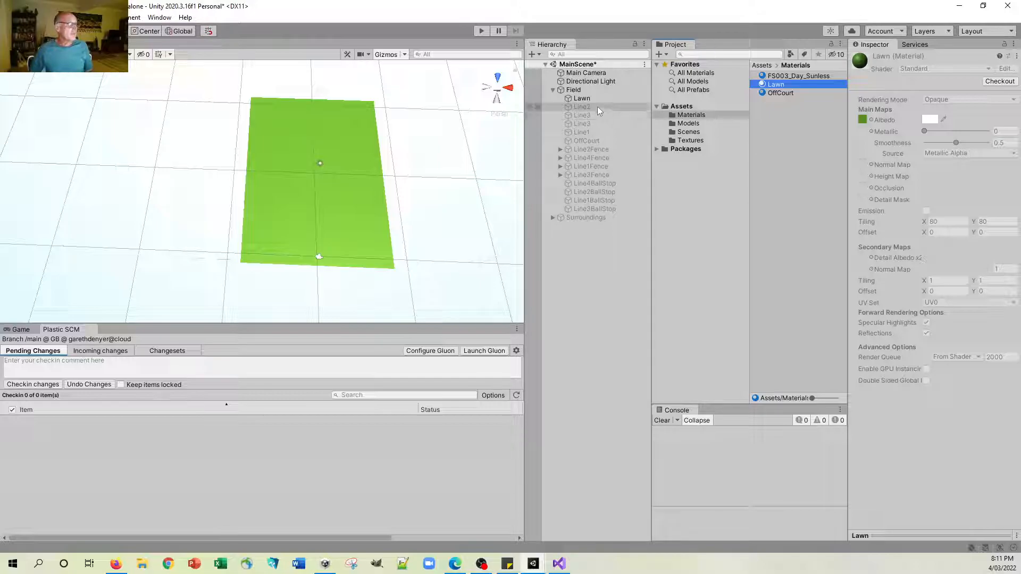
# Step: Activate the four boundary line objects Line1 to Line4 under Field together
pyautogui.click(598, 107)
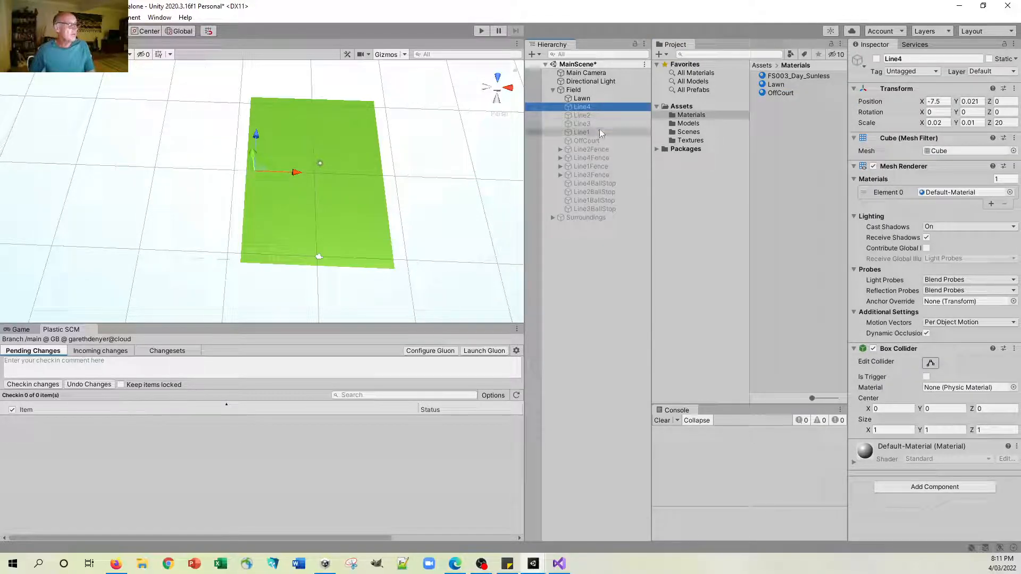
pyautogui.keyDown('shift'); pyautogui.click(599, 131); pyautogui.keyUp('shift')
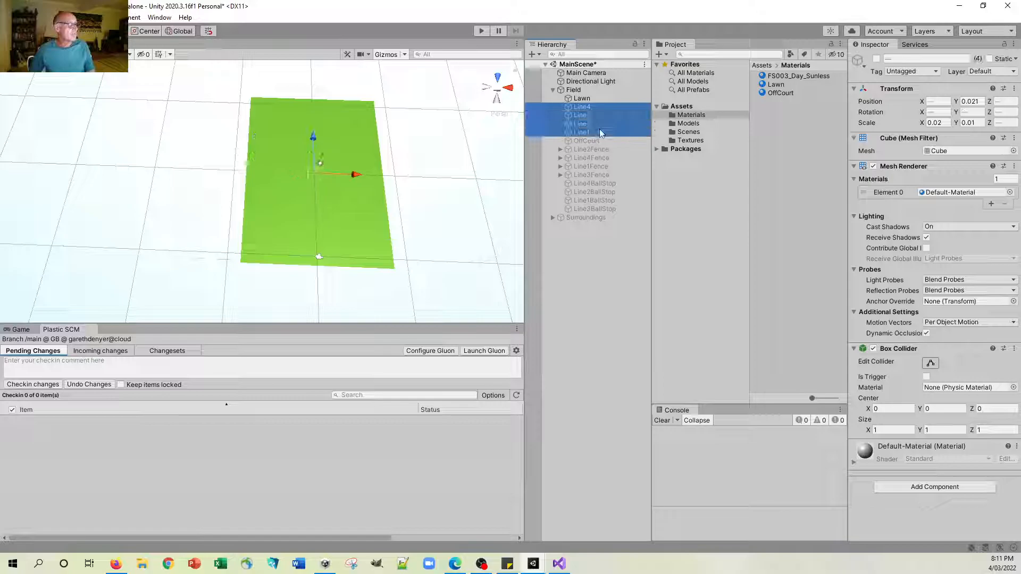
pyautogui.click(877, 59)
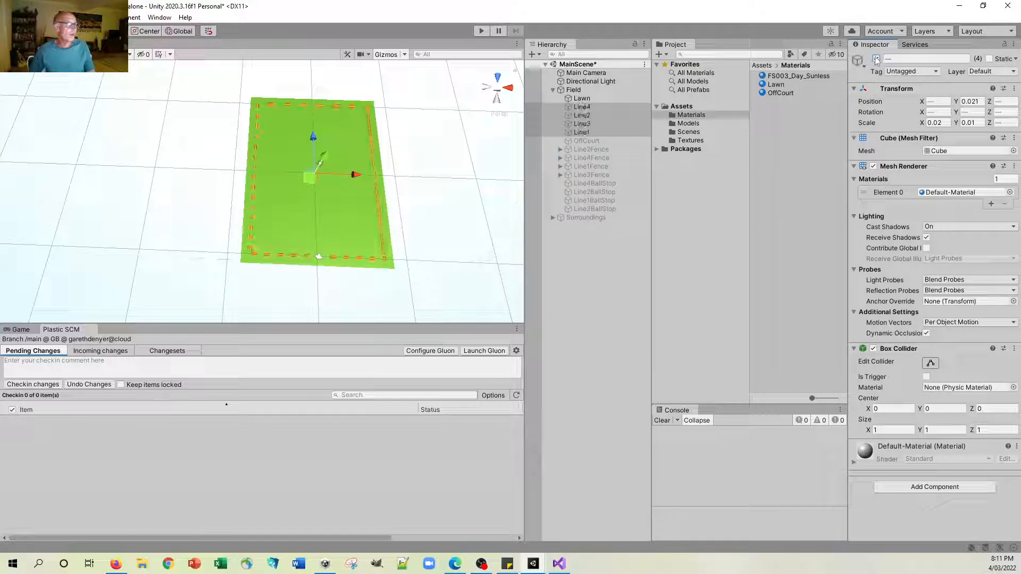
# Step: Examine Line4 up close in the scene along with its position, scale and material
pyautogui.click(590, 108)
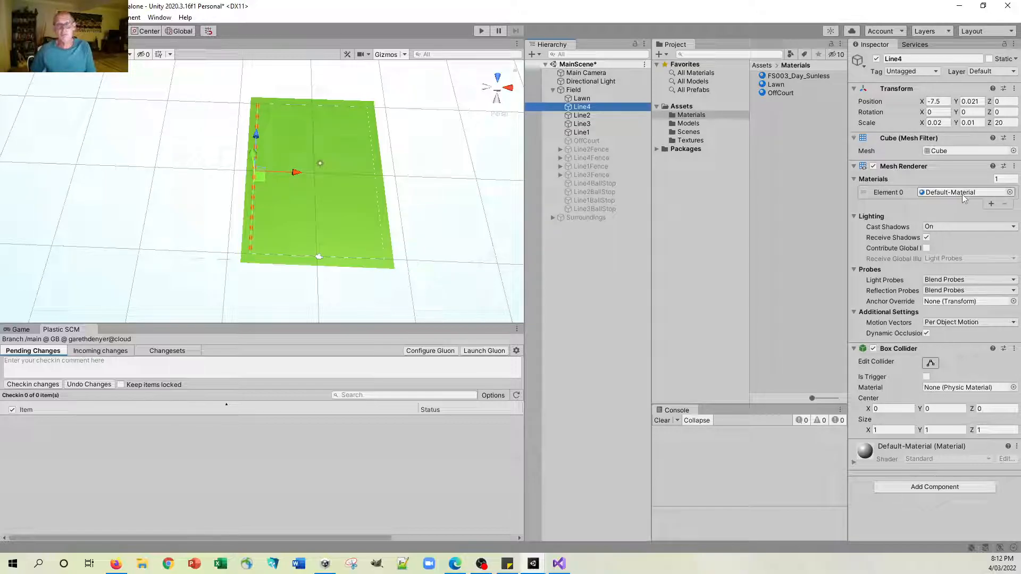
pyautogui.scroll(5, 255, 230)
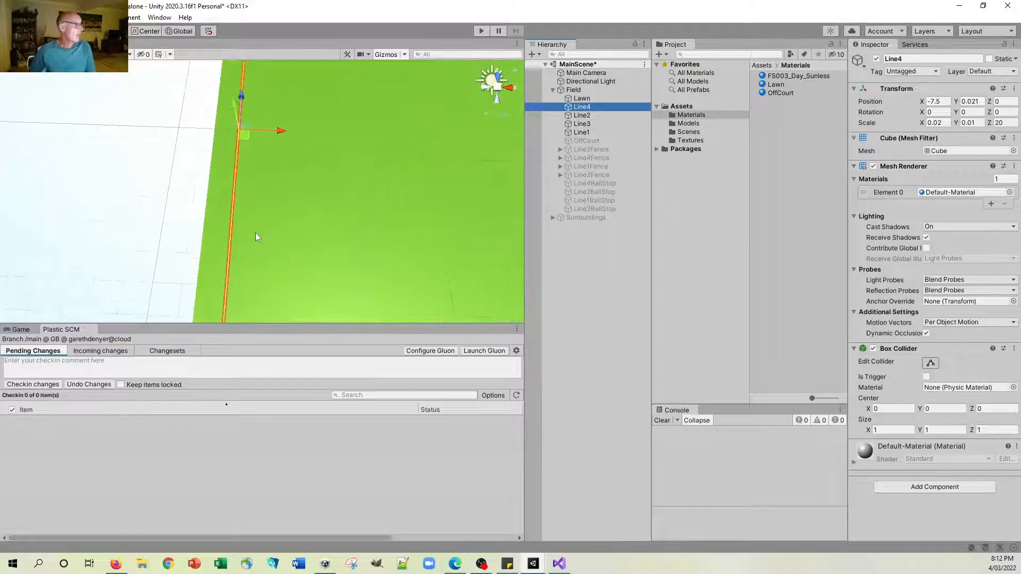
pyautogui.scroll(2, 255, 232)
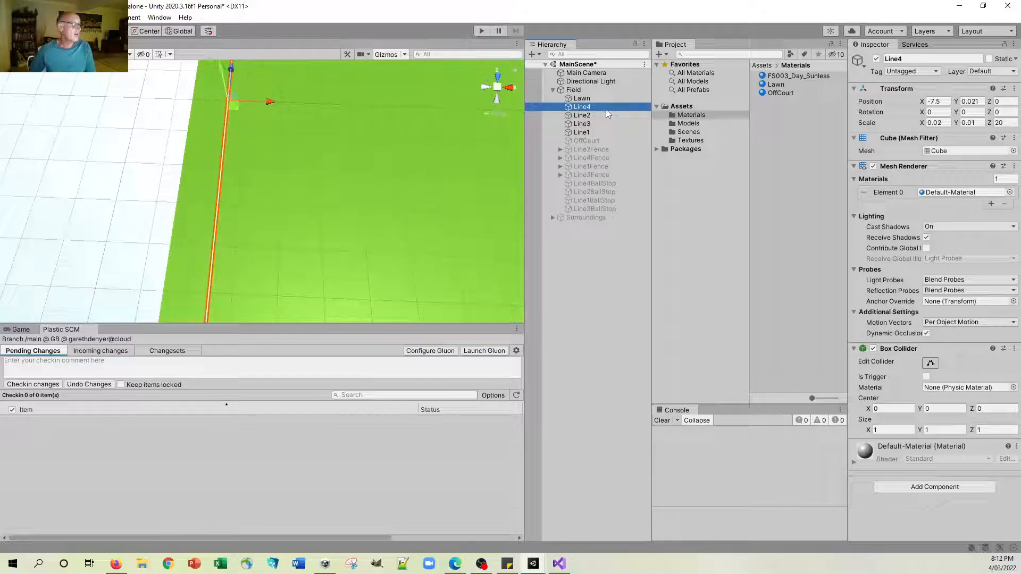
pyautogui.click(605, 113)
pyautogui.click(608, 106)
pyautogui.click(941, 123)
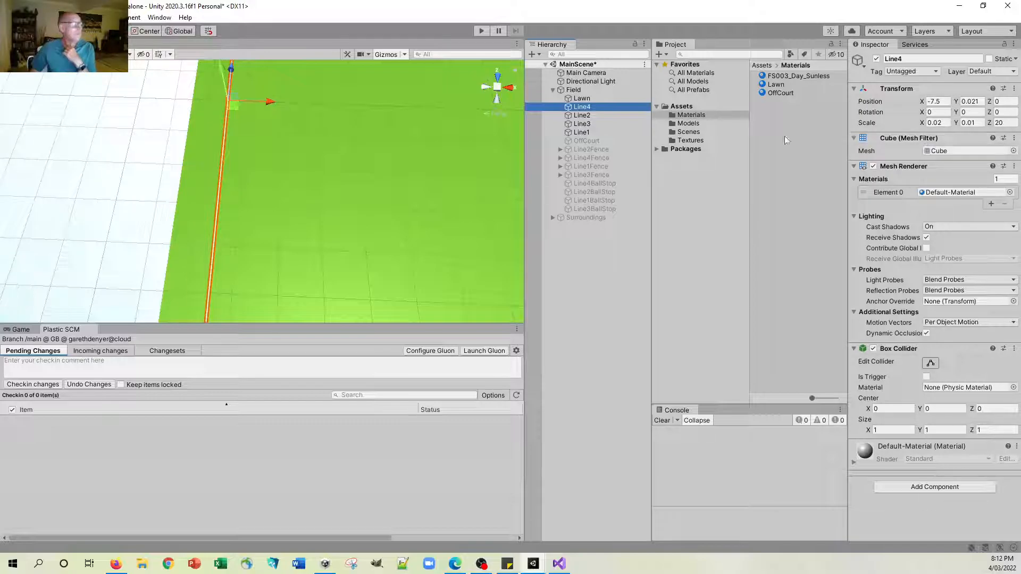
pyautogui.scroll(-3, 386, 184)
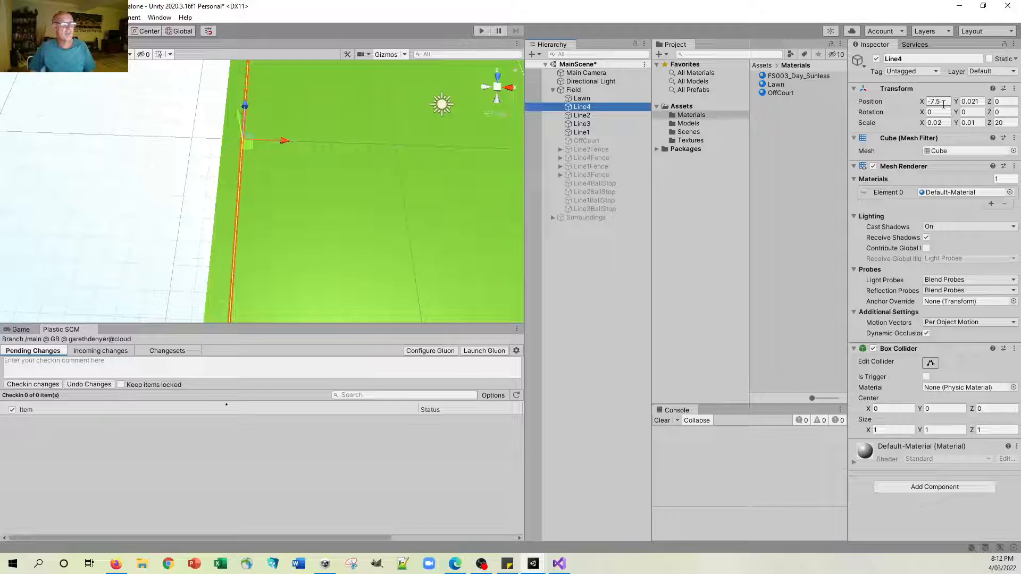
# Step: Review the Transform values of Line2, Line3 and Line1, and compare the lines' height with the Lawn's
pyautogui.click(589, 117)
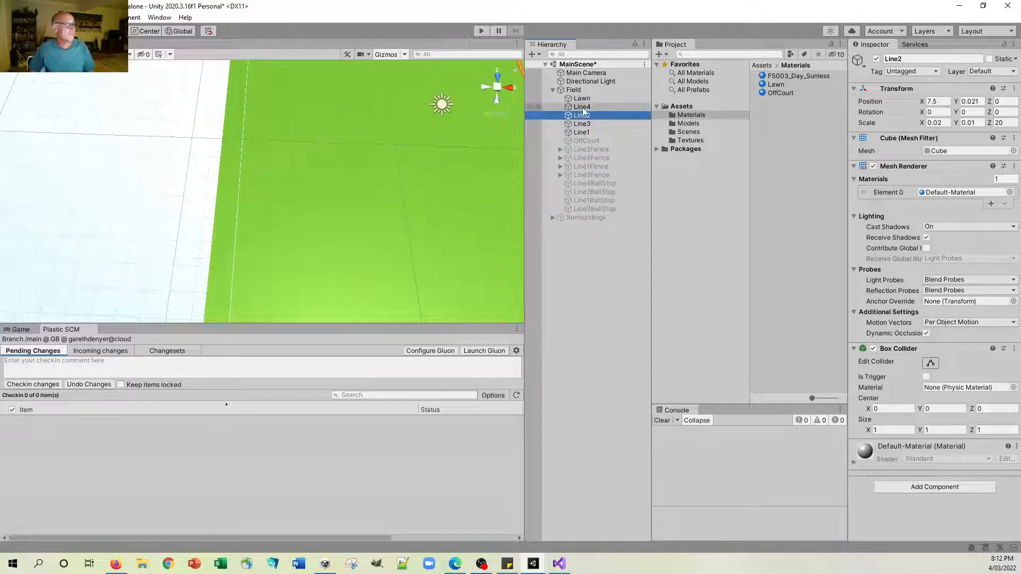
pyautogui.doubleClick(582, 117)
pyautogui.scroll(-2, 314, 191)
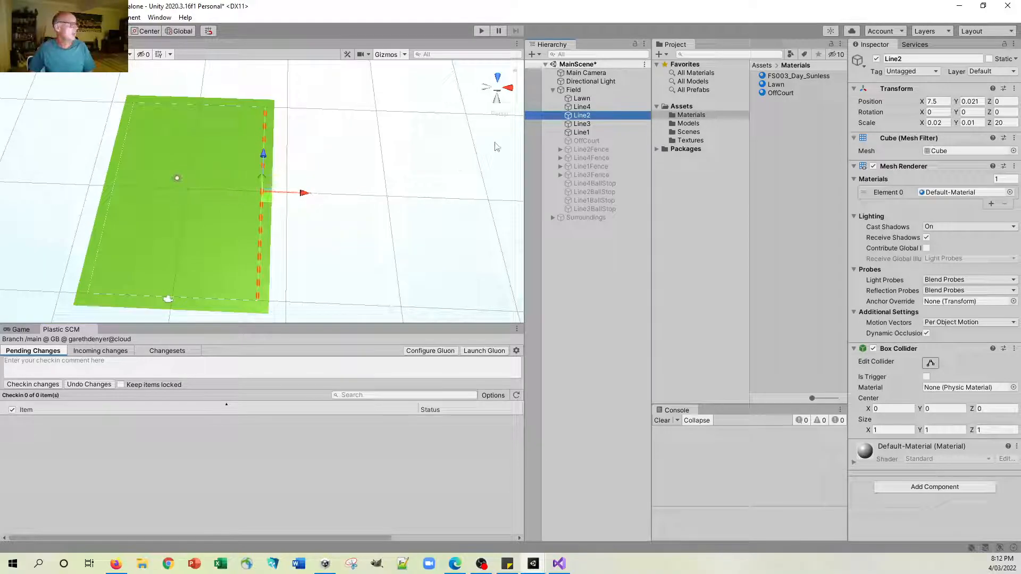
pyautogui.click(582, 124)
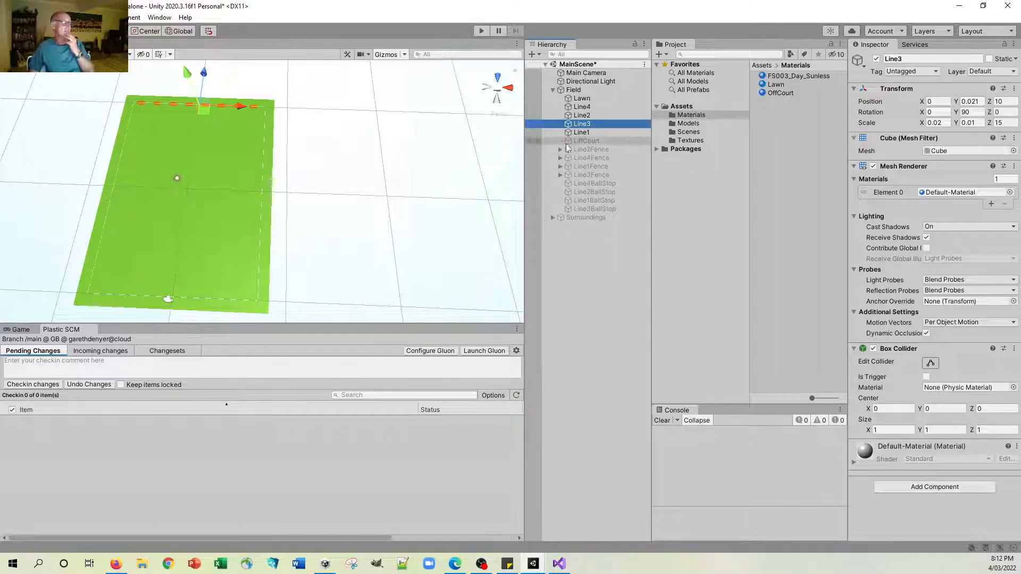
pyautogui.click(581, 132)
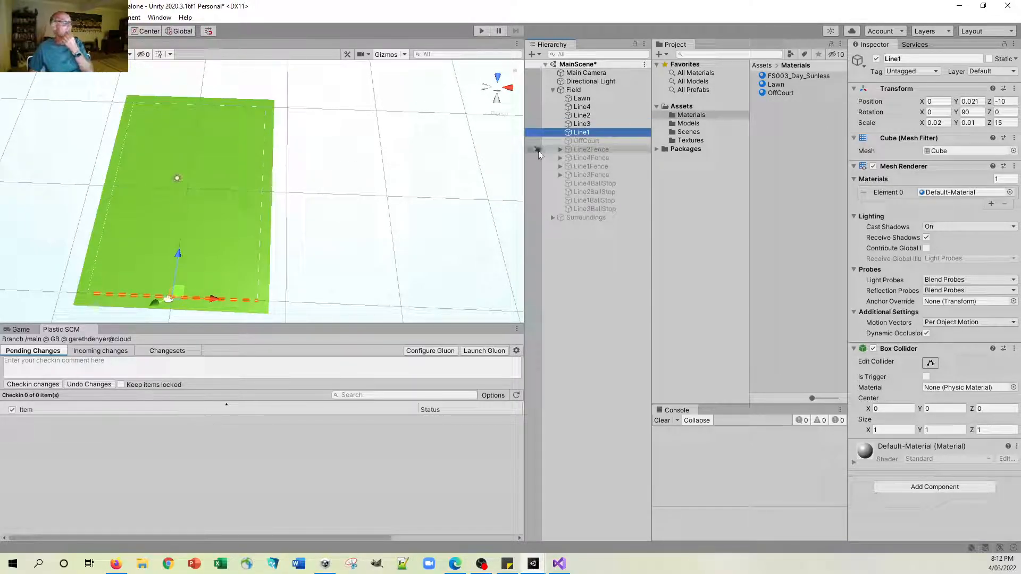
pyautogui.click(598, 123)
pyautogui.click(597, 132)
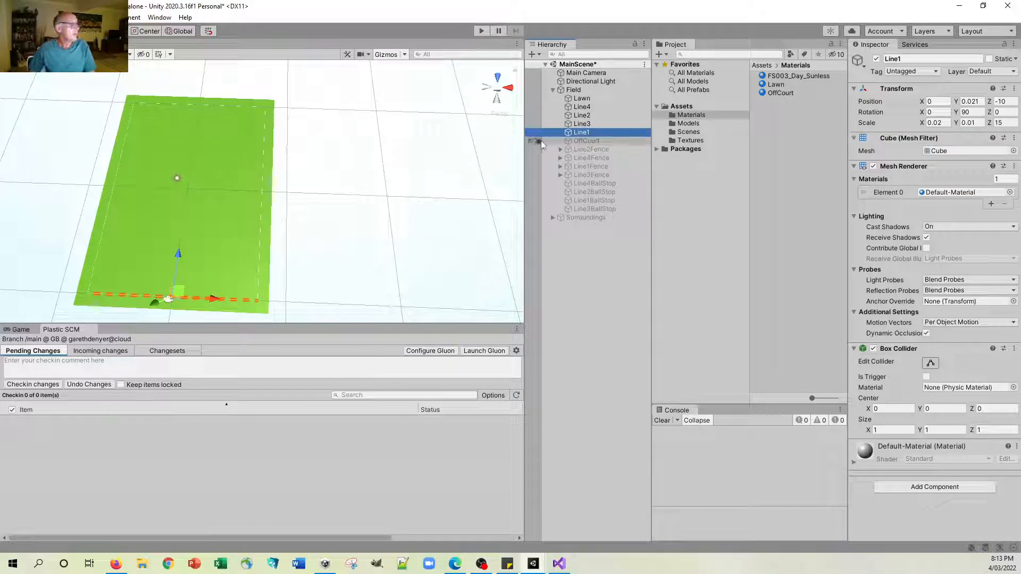
pyautogui.click(596, 110)
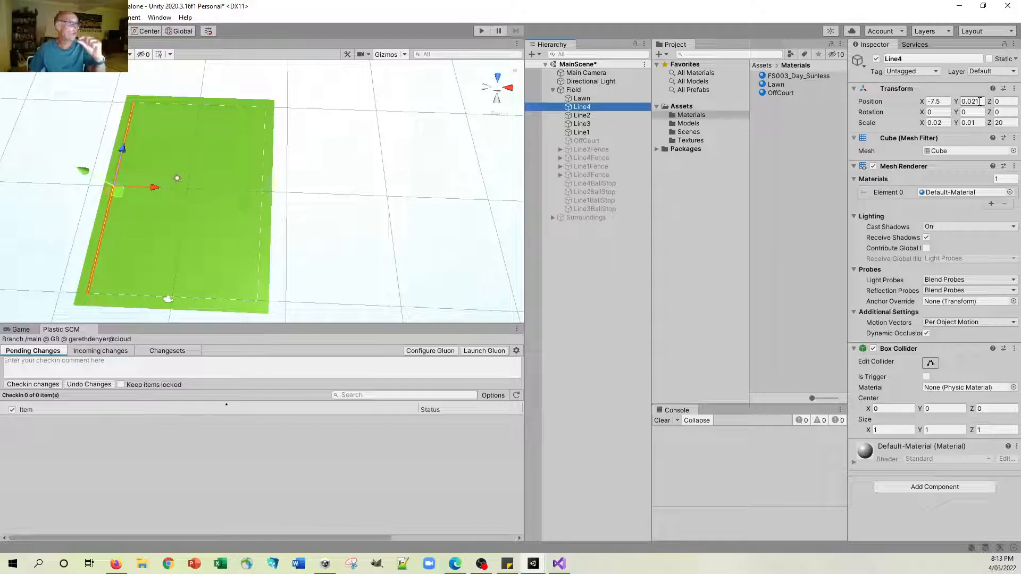
pyautogui.click(593, 117)
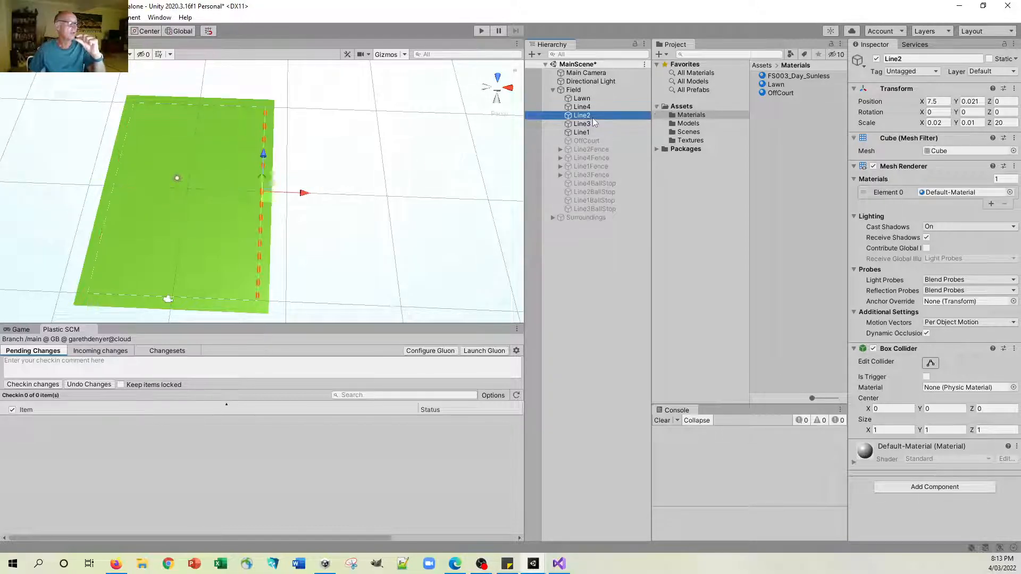
pyautogui.click(592, 98)
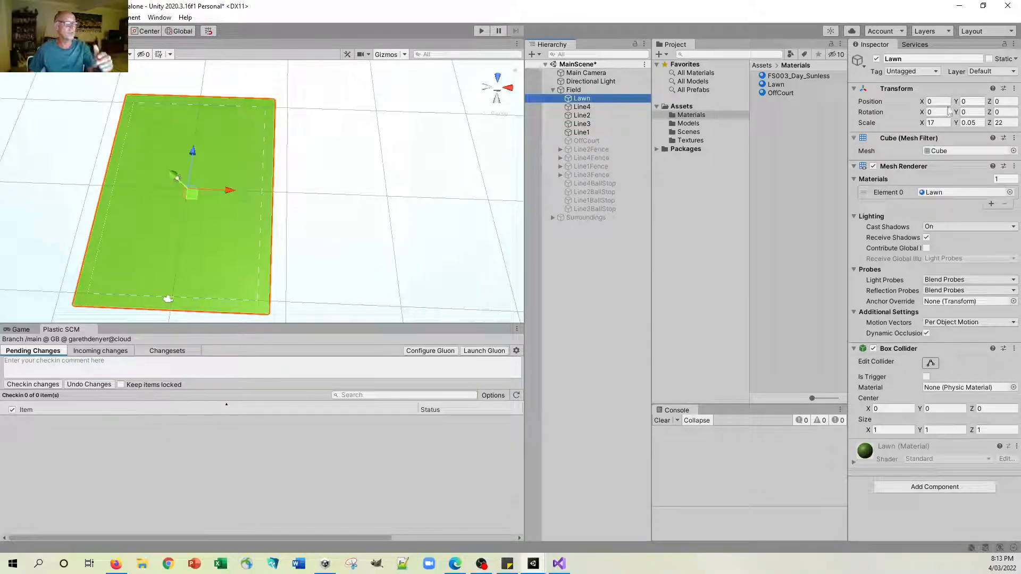
# Step: Try Line4 at a Y position of 0.011, inspect it up close, and set Y back to 0.021
pyautogui.click(605, 106)
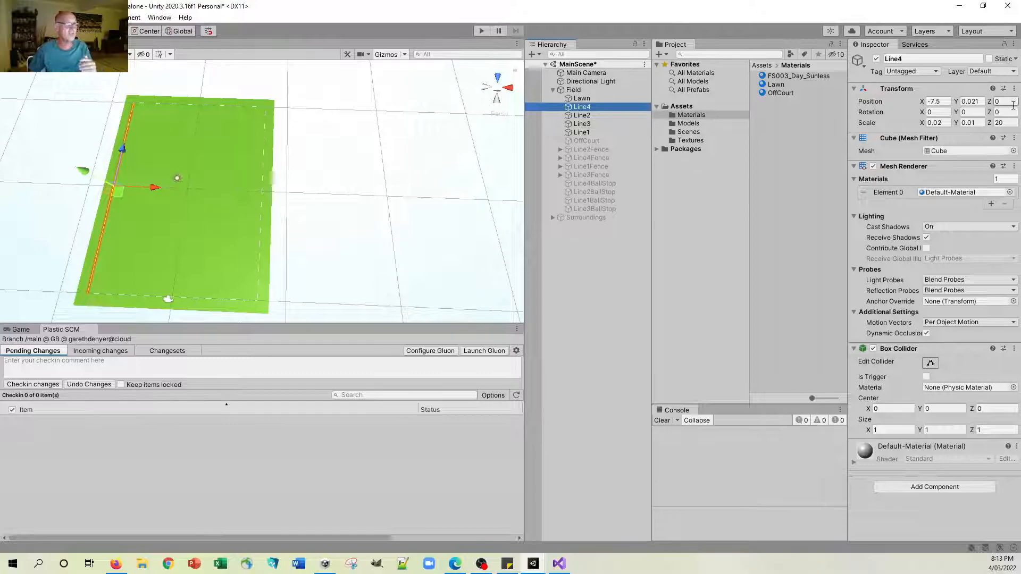
pyautogui.click(974, 102)
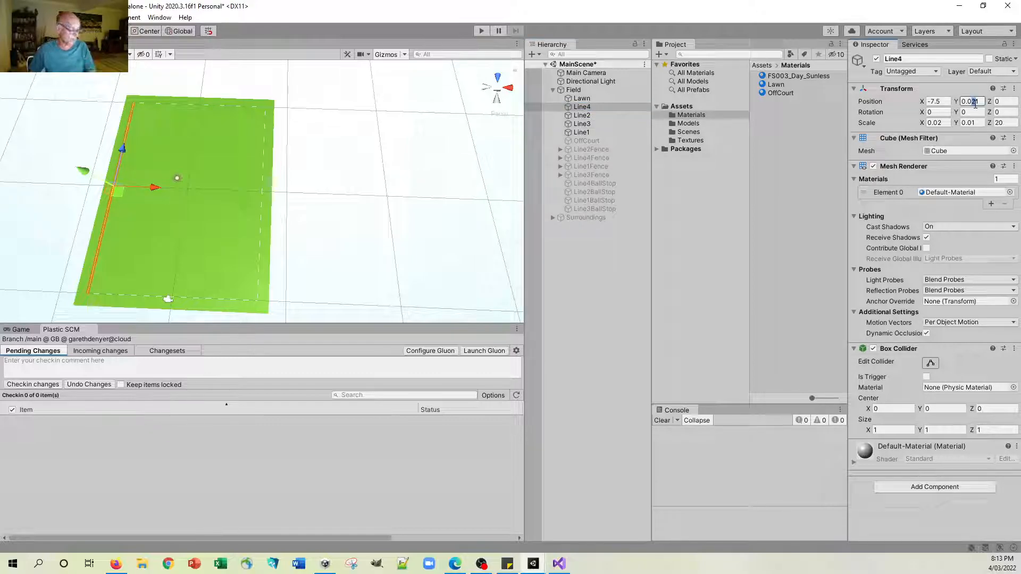
pyautogui.write('0.01')
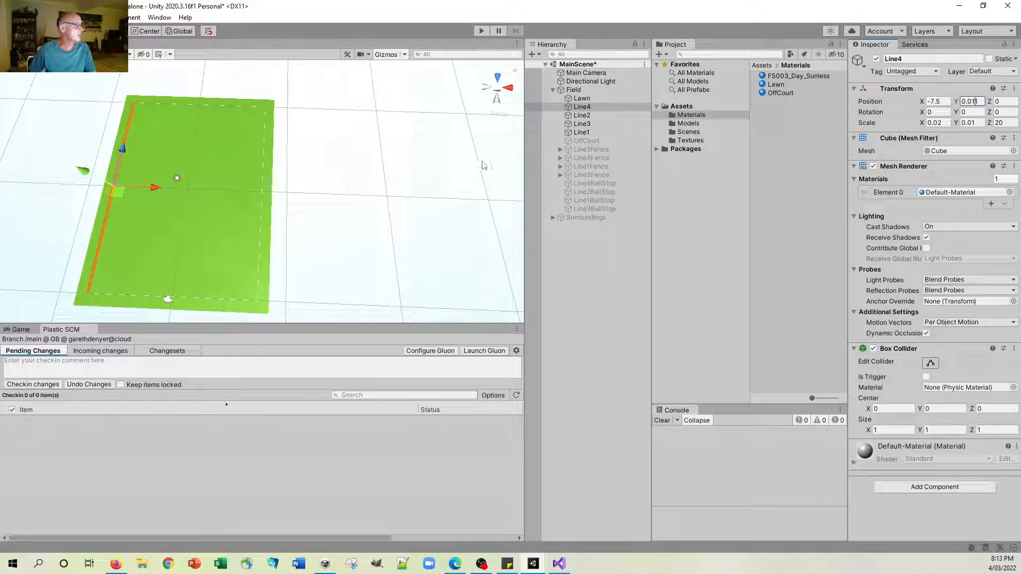
pyautogui.doubleClick(595, 108)
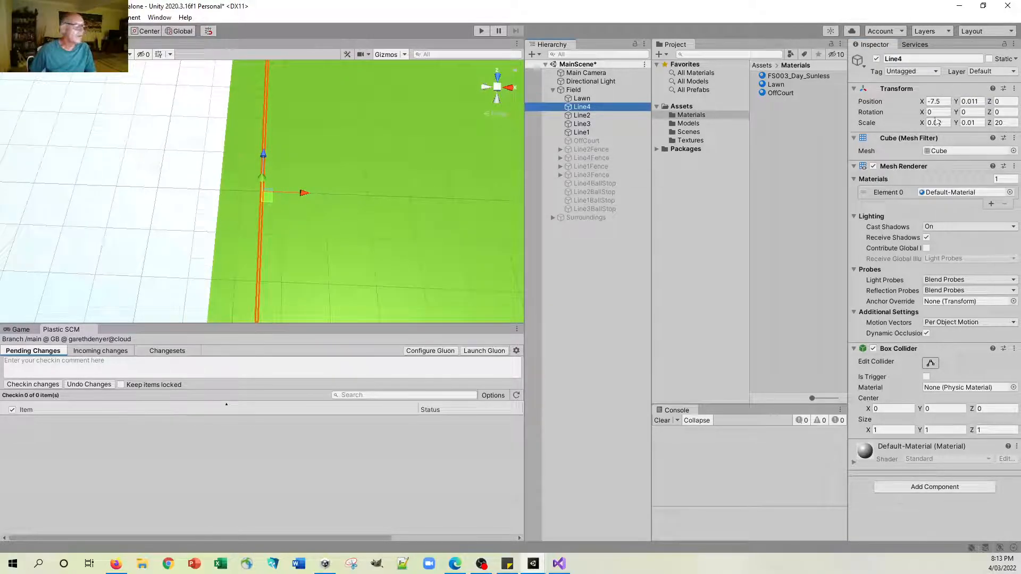
pyautogui.click(971, 102)
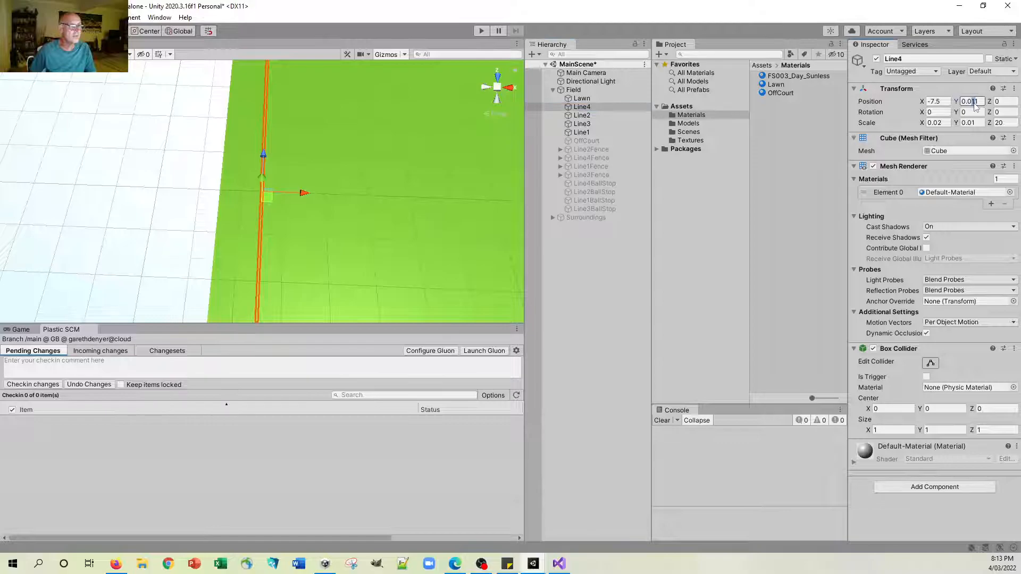
pyautogui.write('2')
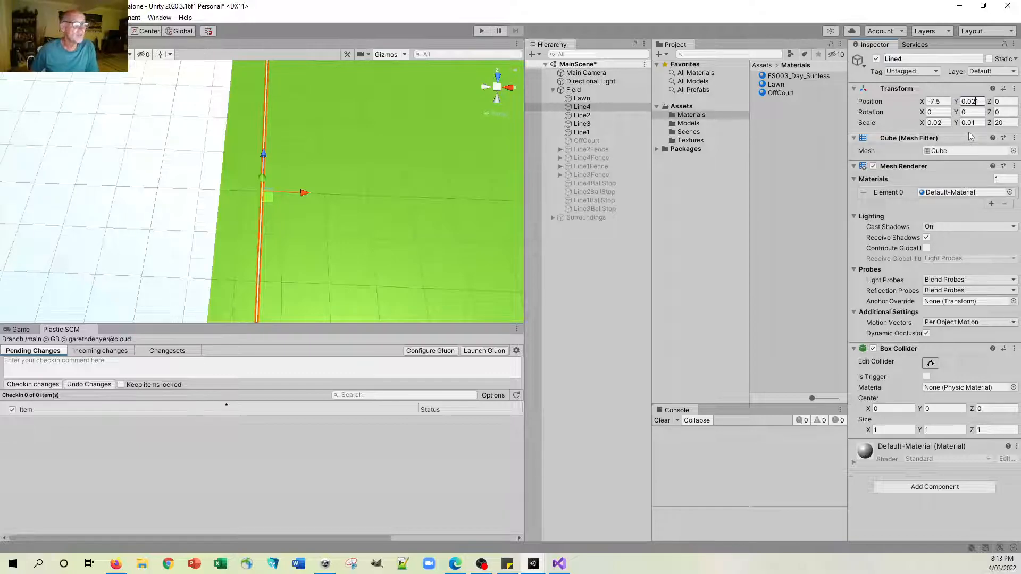
# Step: Shift the X centre of Line4's Box Collider to -7.17 and undo that change
pyautogui.click(595, 140)
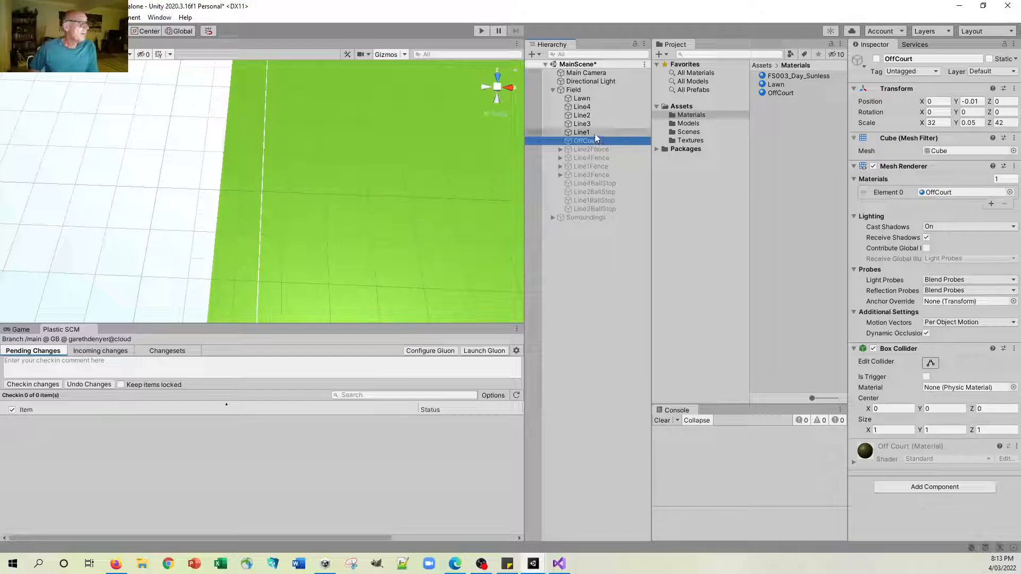
pyautogui.click(596, 108)
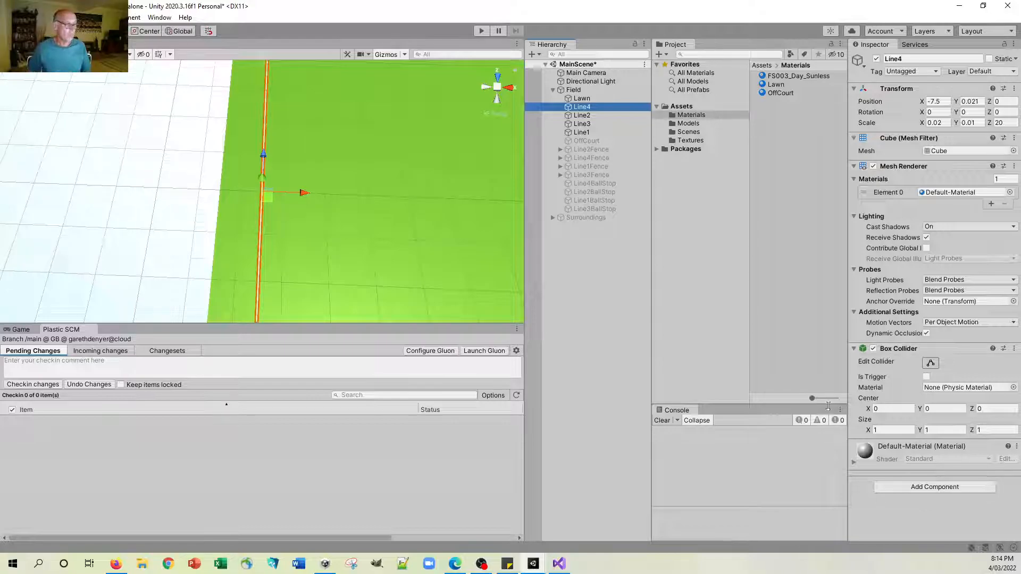
pyautogui.moveTo(868, 412); pyautogui.dragTo(776, 391)
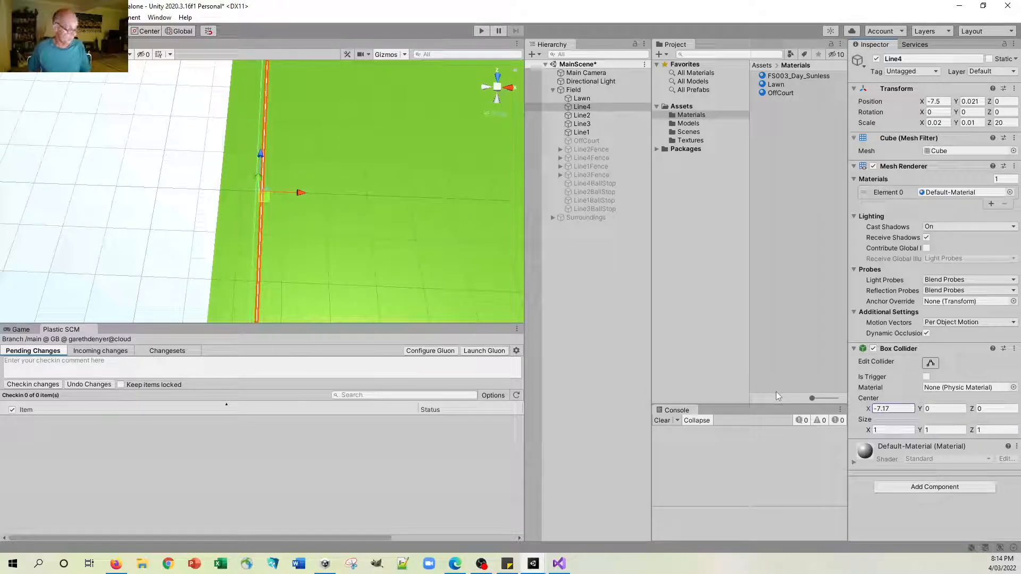
pyautogui.hotkey('ctrl', 'z')
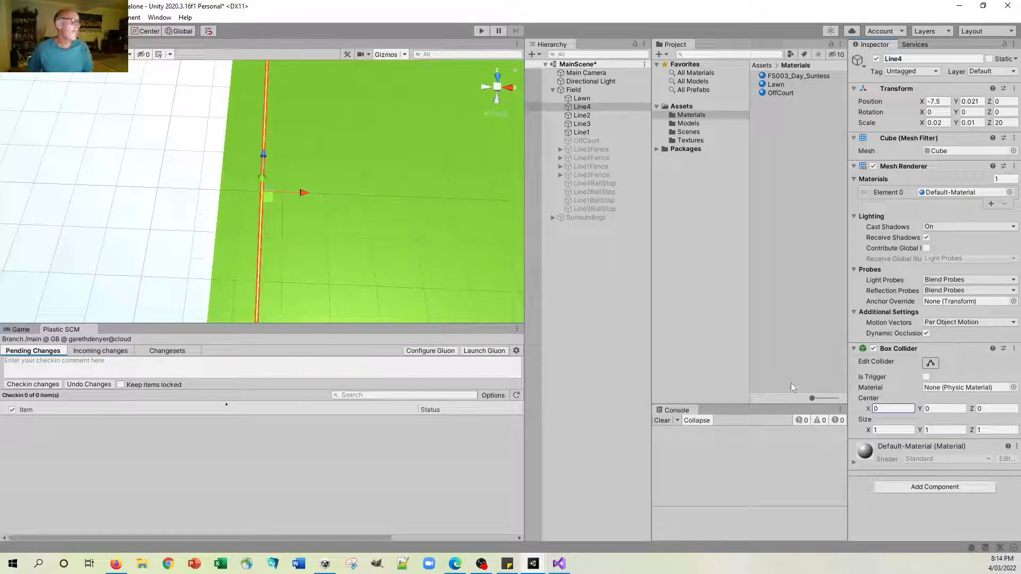
# Step: Activate the OffCourt object and examine it around the lawn along with its Transform values
pyautogui.click(588, 140)
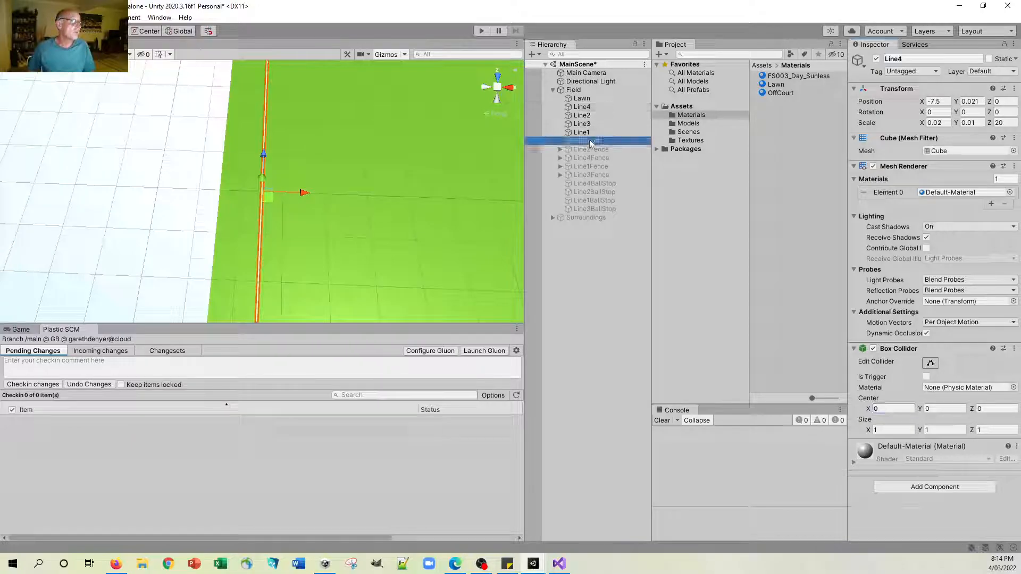
pyautogui.click(877, 59)
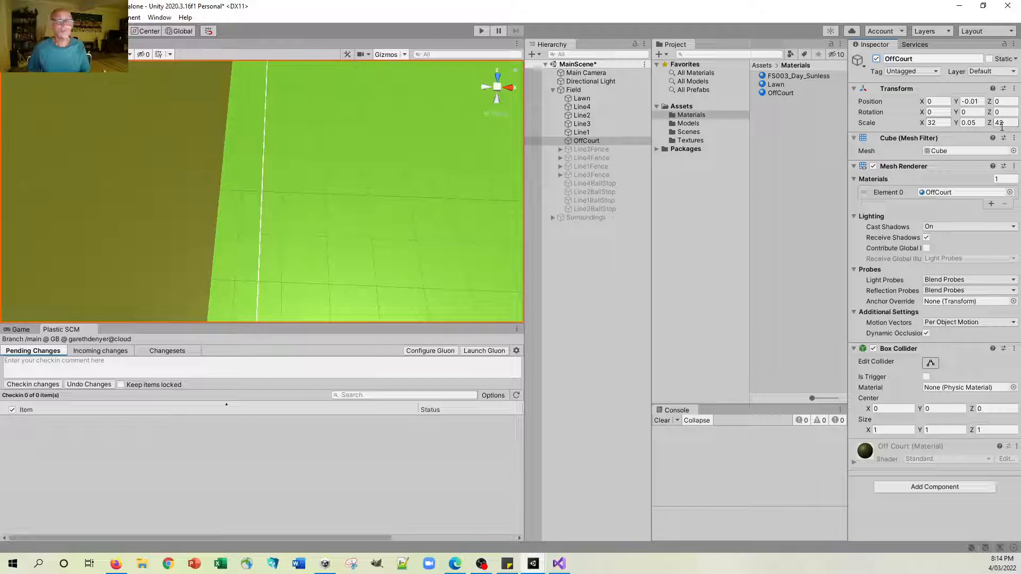
pyautogui.scroll(-3, 426, 247)
pyautogui.scroll(-5, 426, 245)
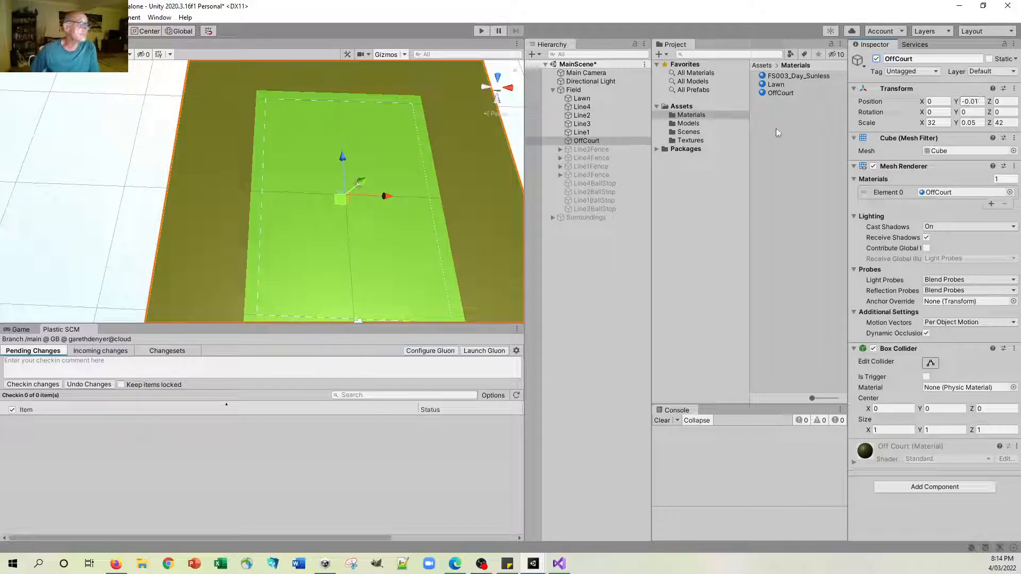
# Step: Compare the Lawn and OffCourt objects' Transform values and the settings of their two materials
pyautogui.click(593, 97)
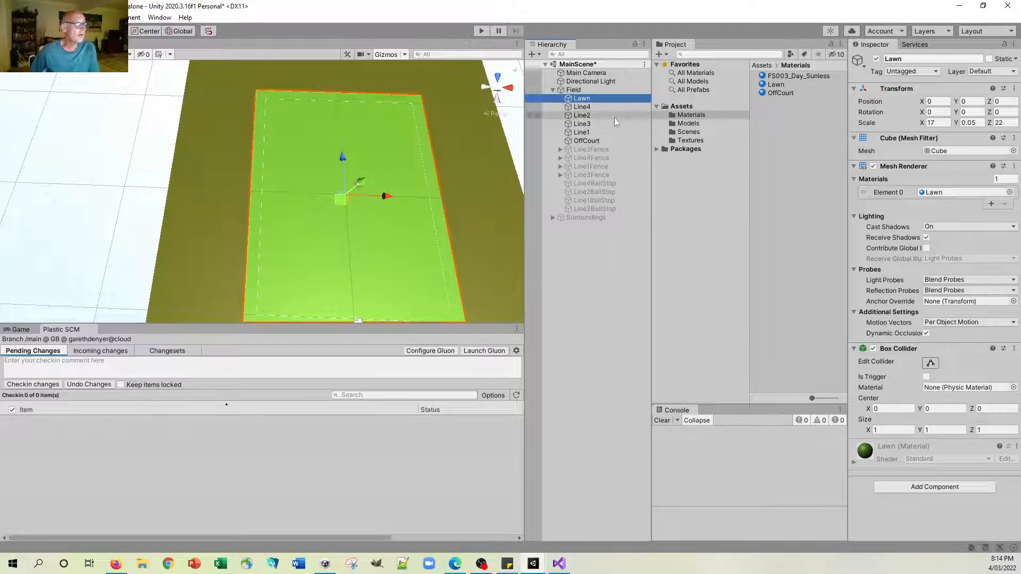
pyautogui.click(589, 141)
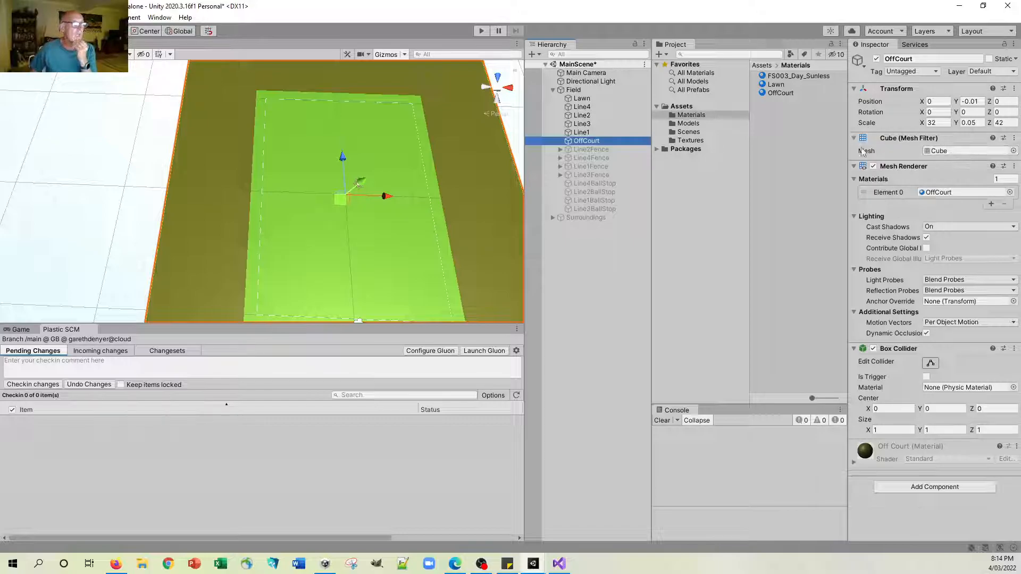
pyautogui.click(784, 96)
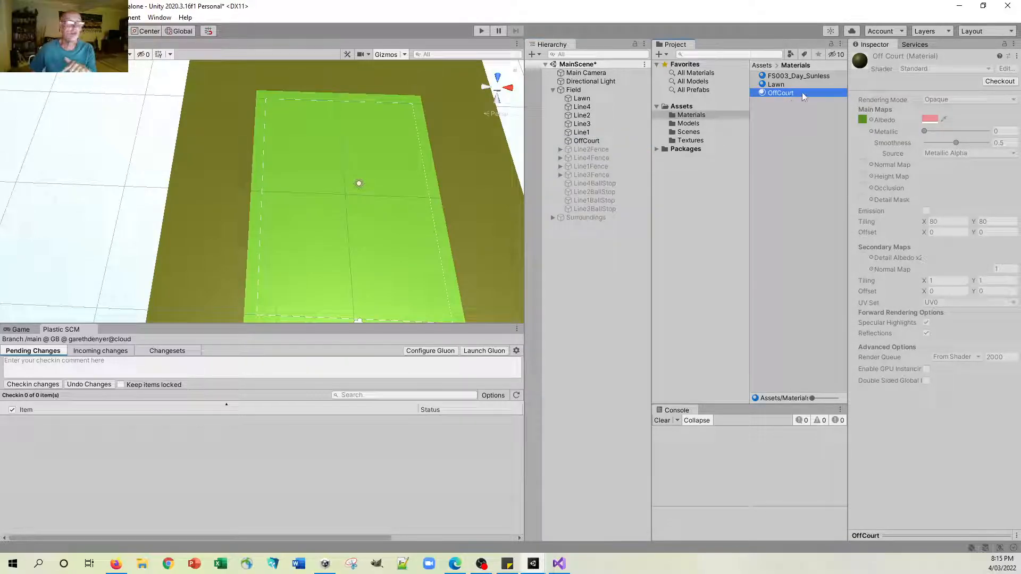
pyautogui.click(790, 84)
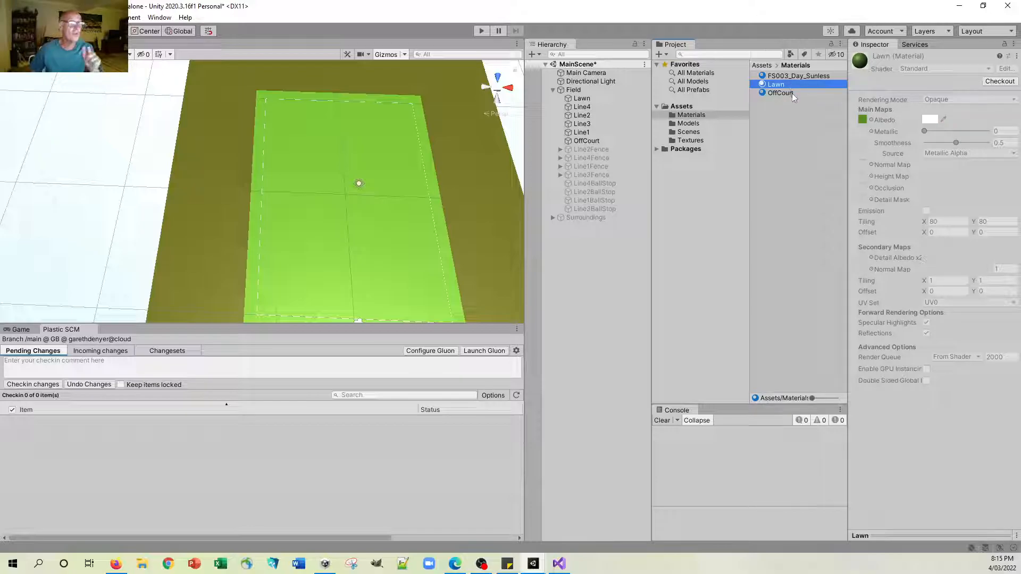
pyautogui.click(790, 93)
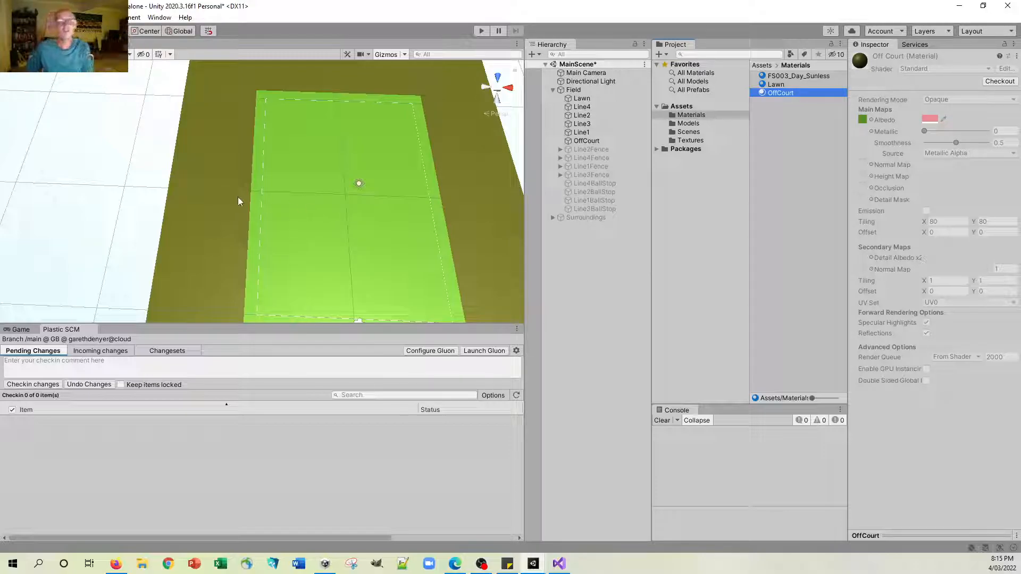
# Step: Activate Line2Fence in the scene and check the Free Stylized Garden Asset page of the Unity Asset Store in the browser
pyautogui.click(585, 149)
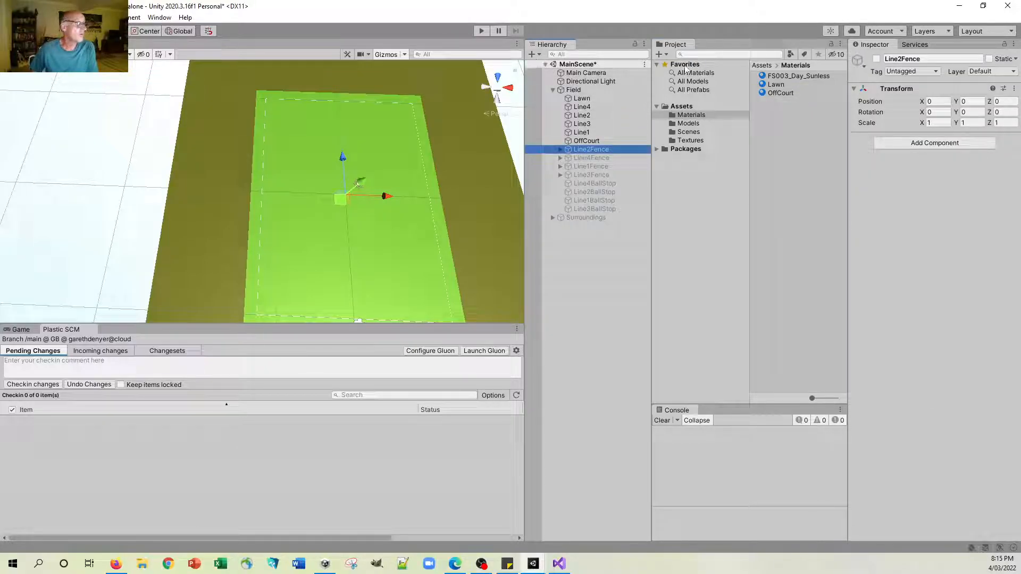
pyautogui.click(876, 59)
pyautogui.moveTo(475, 218); pyautogui.dragTo(424, 184, button='middle')
pyautogui.scroll(-1, 423, 184)
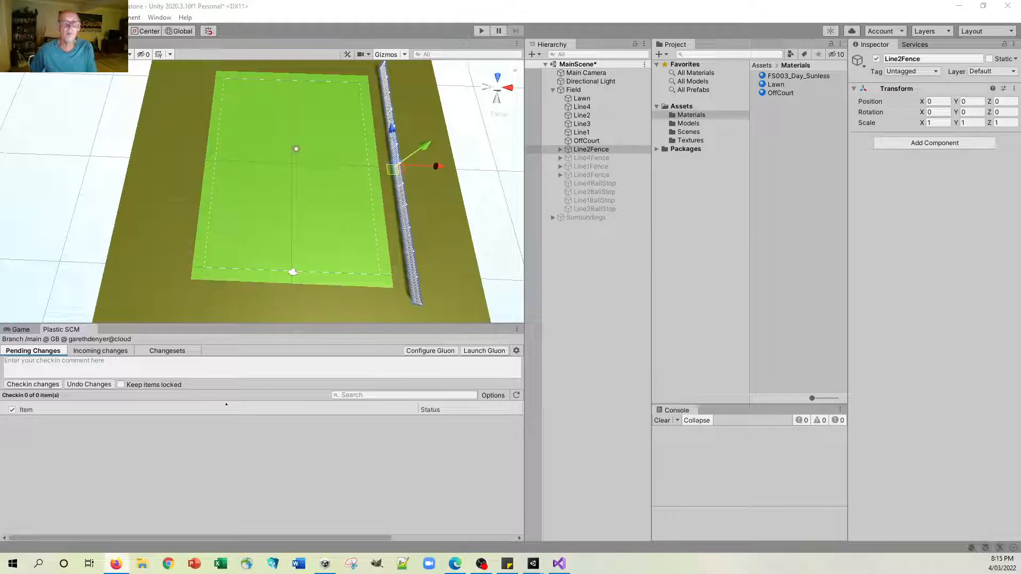
pyautogui.moveTo(1020, 45); pyautogui.dragTo(515, 45)
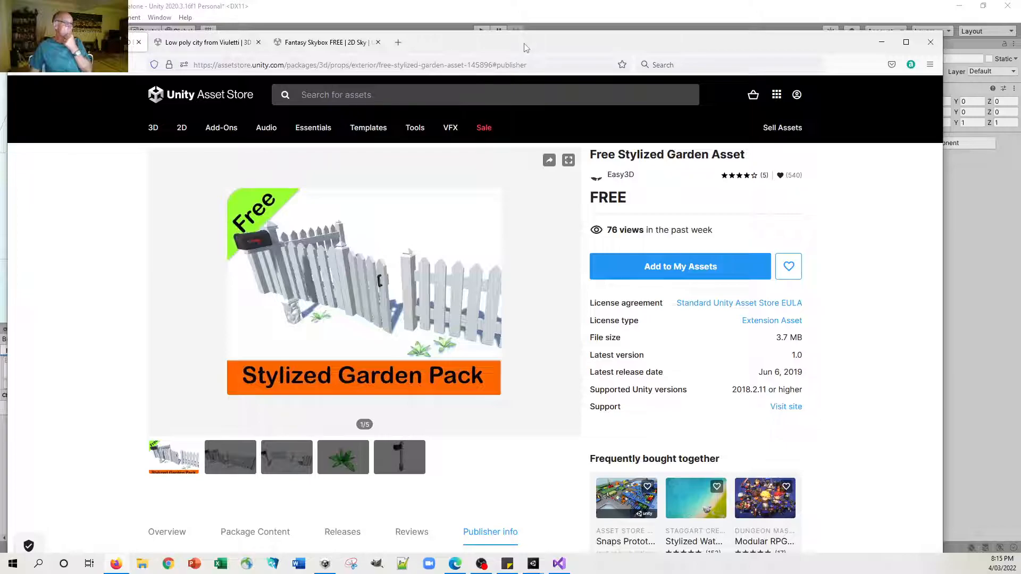
pyautogui.moveTo(525, 43); pyautogui.dragTo(1020, 71)
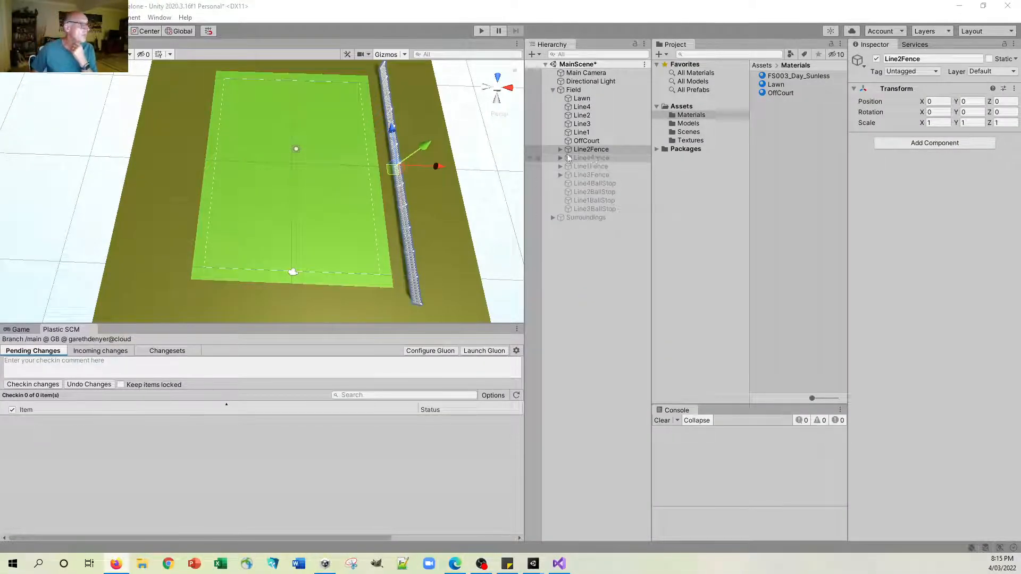
# Step: Expand Line2Fence and inspect its first Fence Post up close from the court side
pyautogui.click(560, 149)
pyautogui.doubleClick(598, 158)
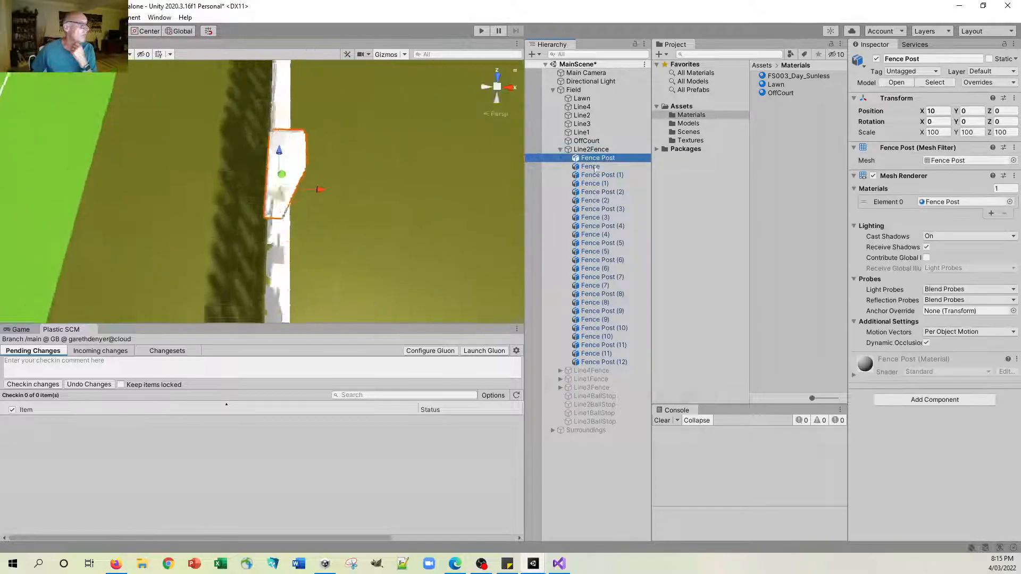
pyautogui.scroll(-5, 349, 204)
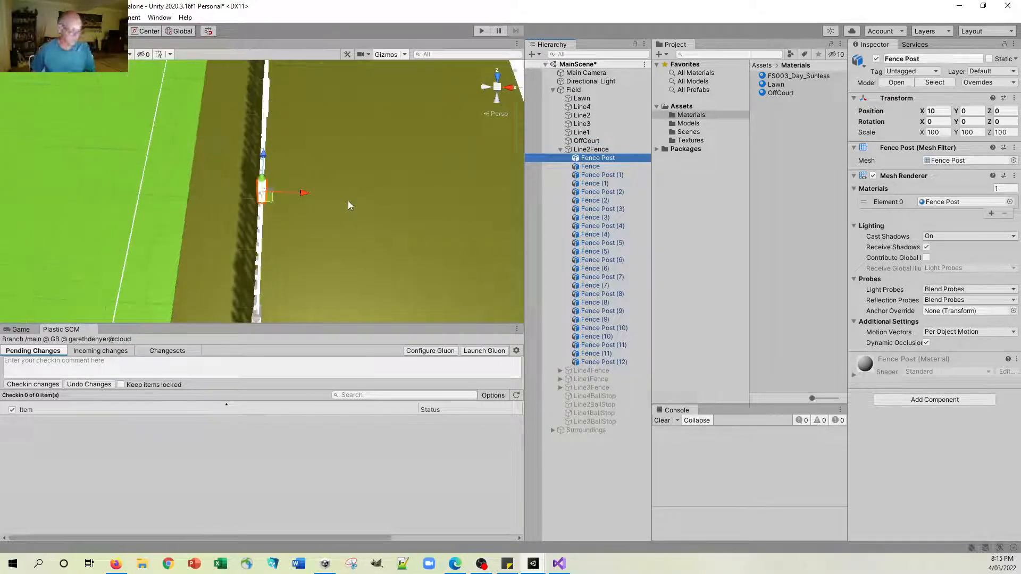
pyautogui.moveTo(340, 192)
pyautogui.keyDown('alt'); pyautogui.mouseDown()
pyautogui.moveTo(401, 160)
pyautogui.moveTo(328, 202)
pyautogui.mouseUp(); pyautogui.keyUp('alt')
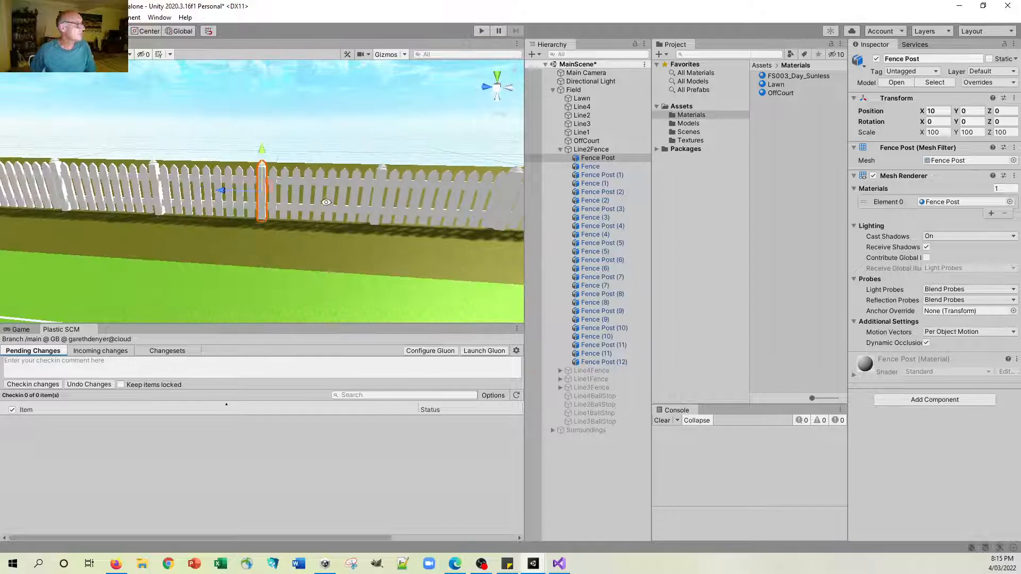
# Step: Compare the Transform positions of Line2Fence's successive posts and fence panels, and return to viewing the whole fence
pyautogui.click(591, 167)
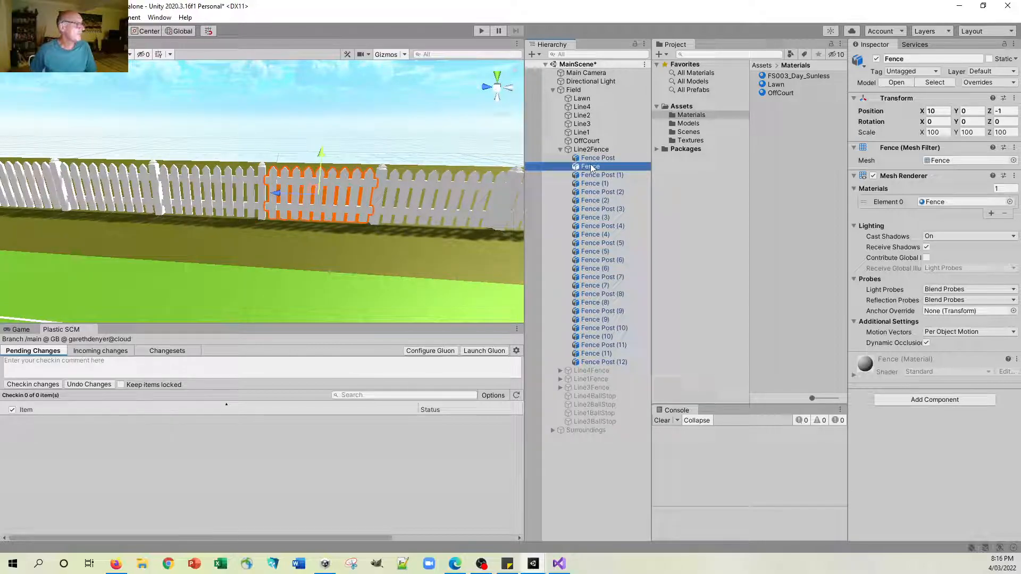
pyautogui.click(593, 175)
pyautogui.click(593, 191)
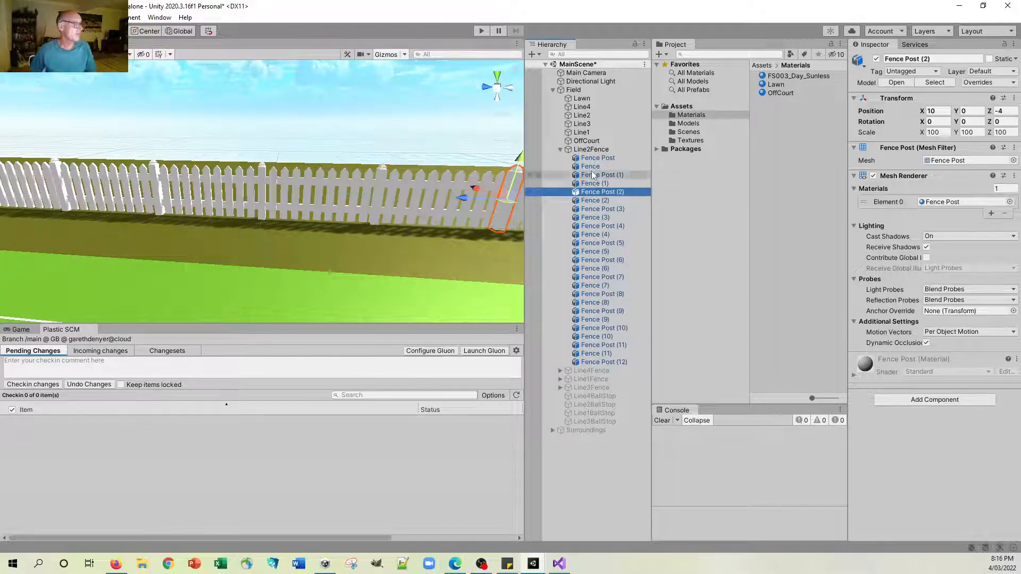
pyautogui.click(591, 159)
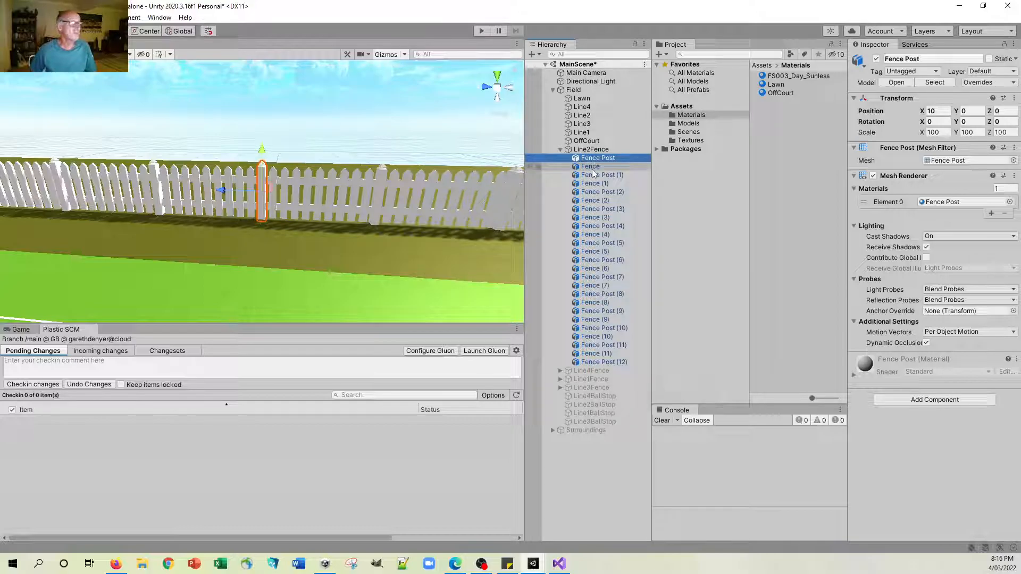
pyautogui.click(592, 168)
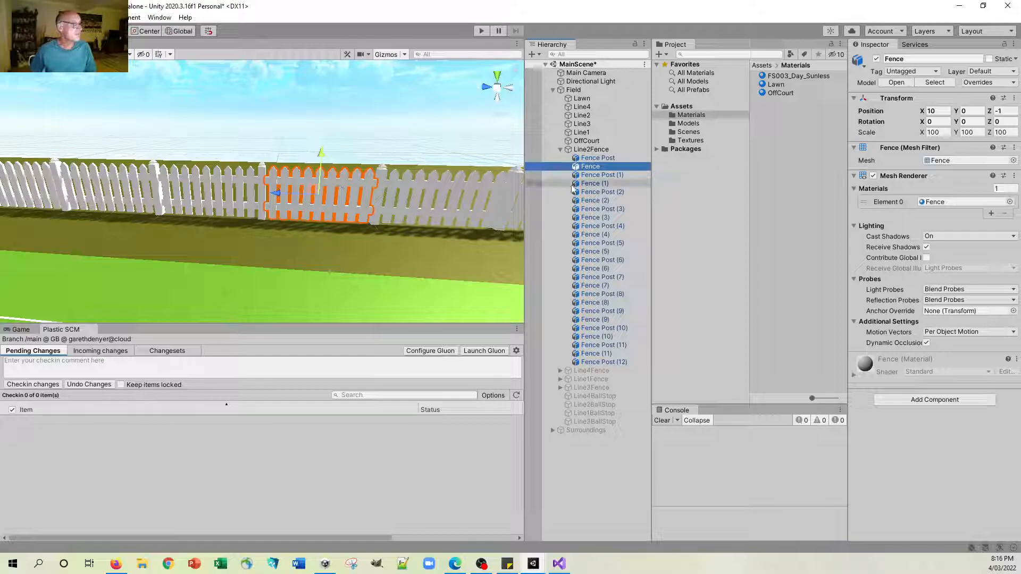
pyautogui.click(605, 176)
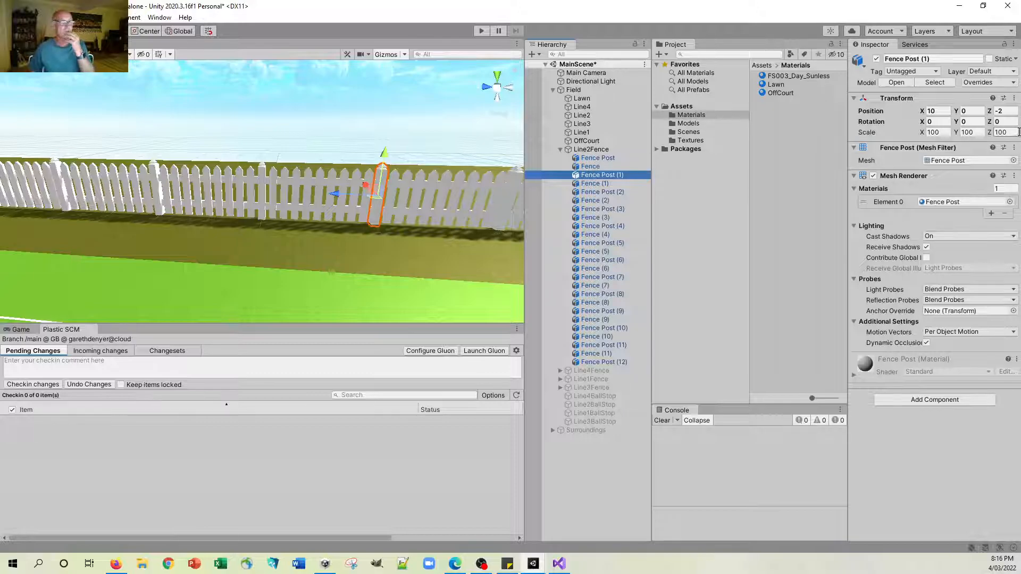
pyautogui.scroll(-5, 391, 228)
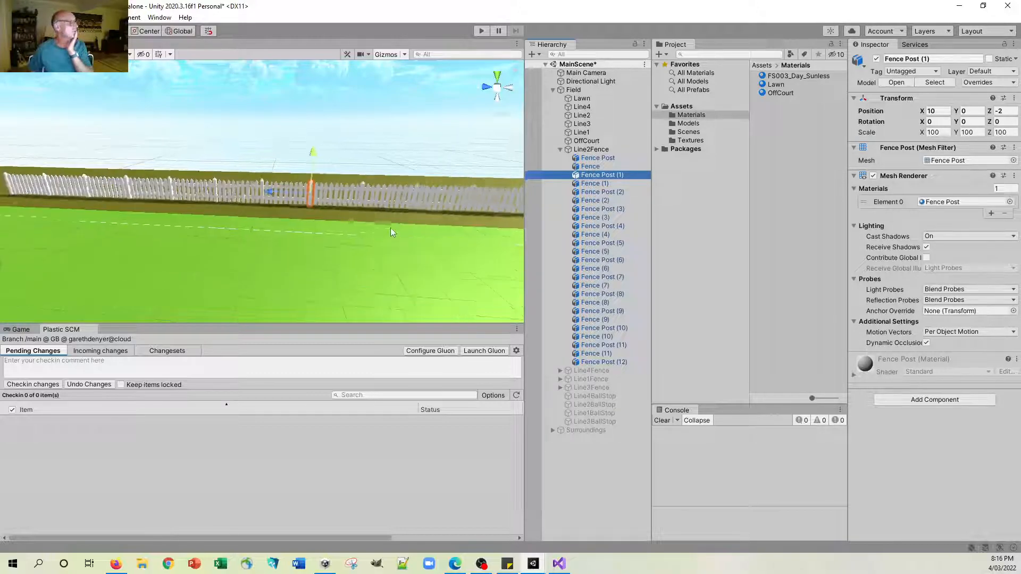
pyautogui.click(560, 150)
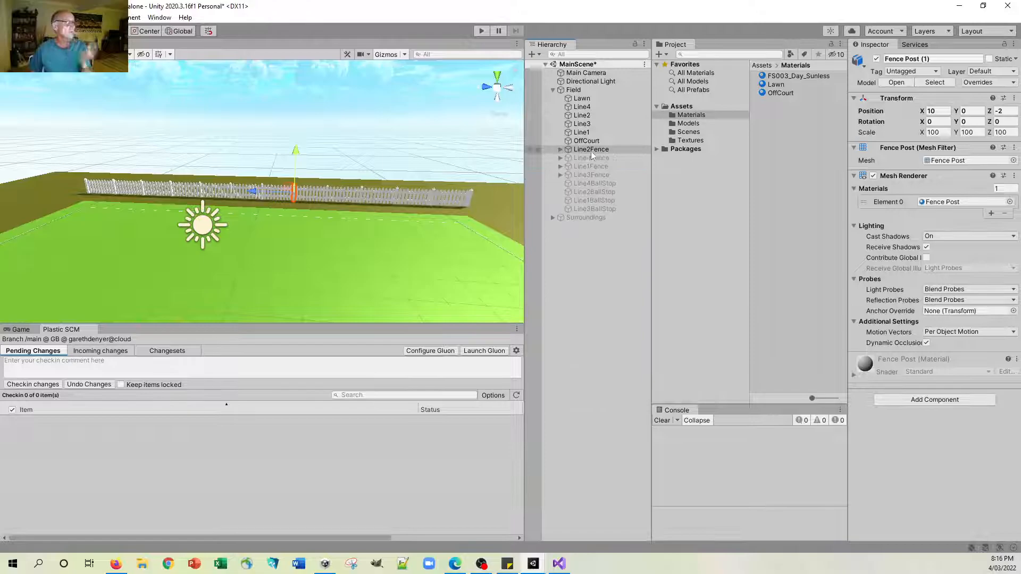
pyautogui.click(592, 151)
pyautogui.doubleClick(591, 151)
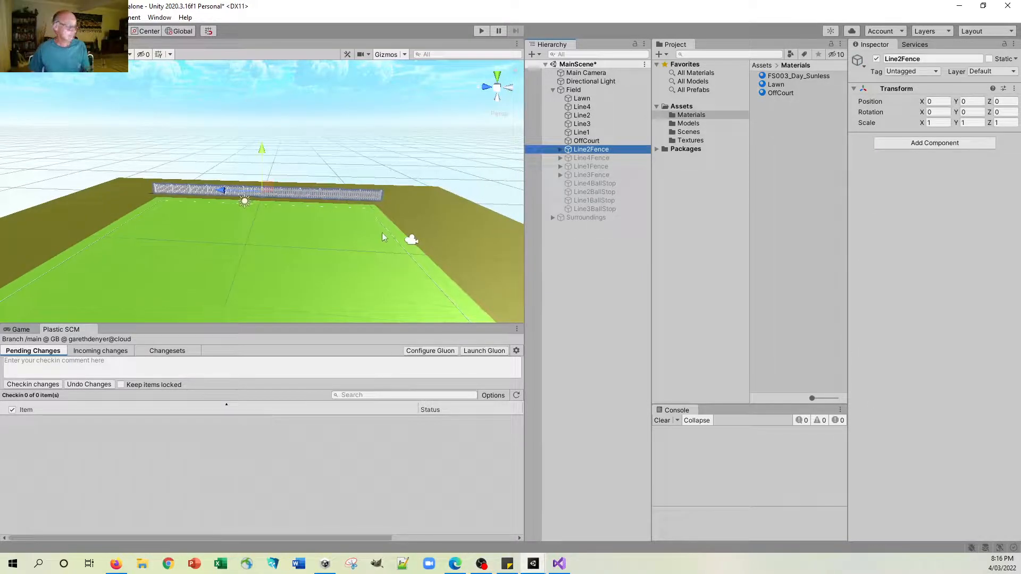
# Step: Activate Line4Fence, Line1Fence and Line3Fence together and view the fenced field from outside
pyautogui.click(580, 157)
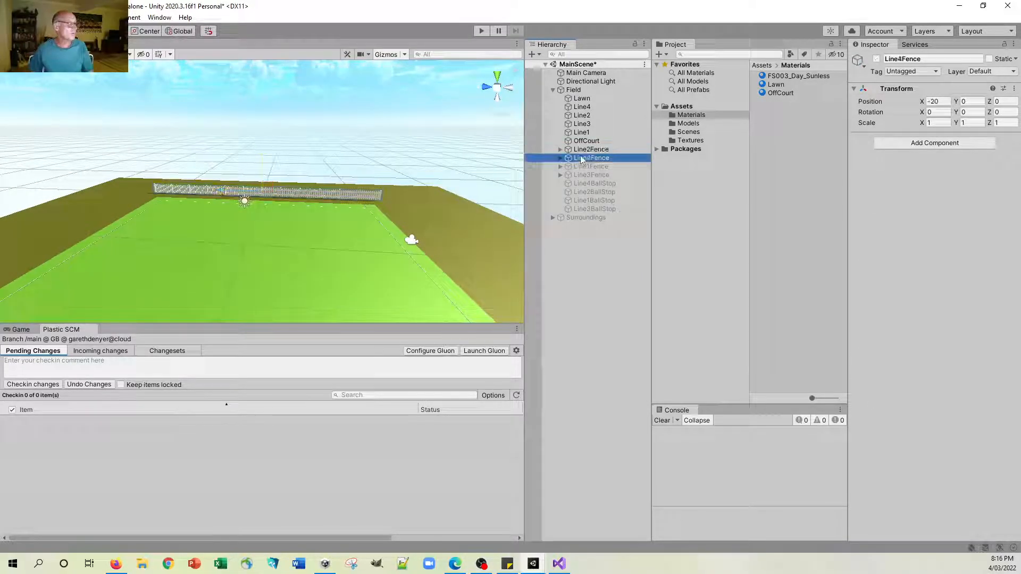
pyautogui.keyDown('ctrl'); pyautogui.click(585, 166); pyautogui.keyUp('ctrl')
pyautogui.keyDown('ctrl'); pyautogui.click(586, 174); pyautogui.keyUp('ctrl')
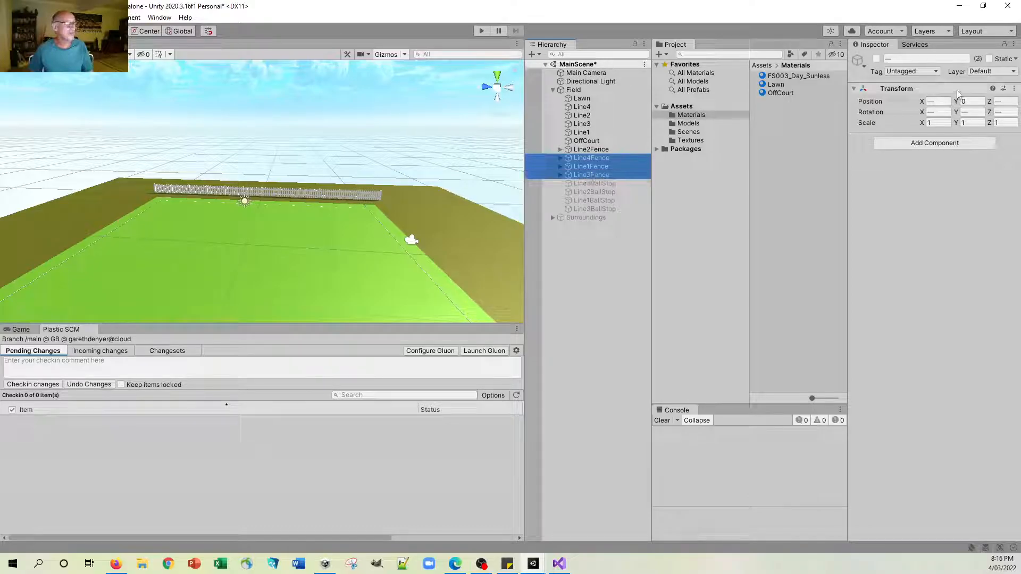
pyautogui.click(877, 59)
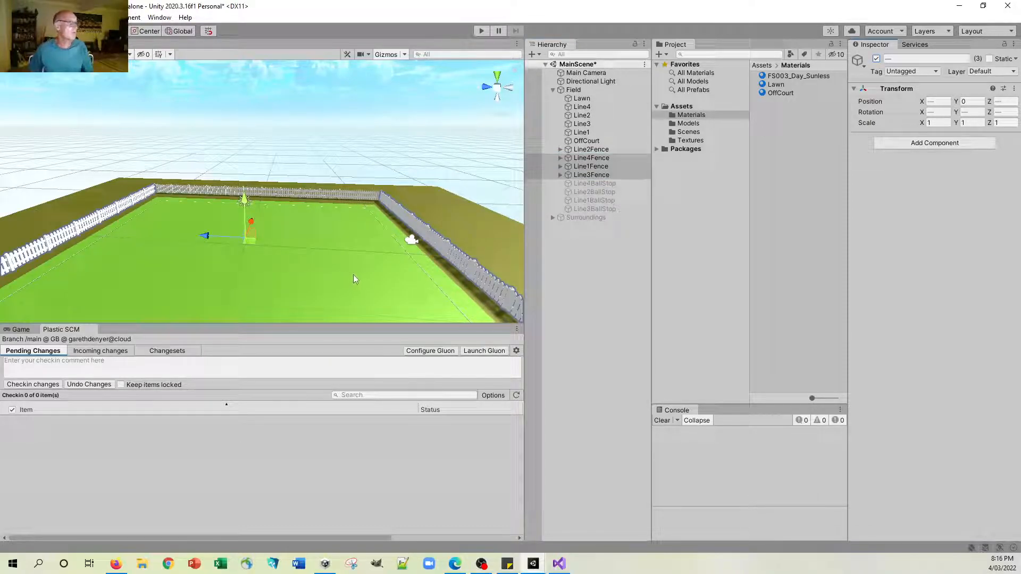
pyautogui.scroll(-6, 354, 274)
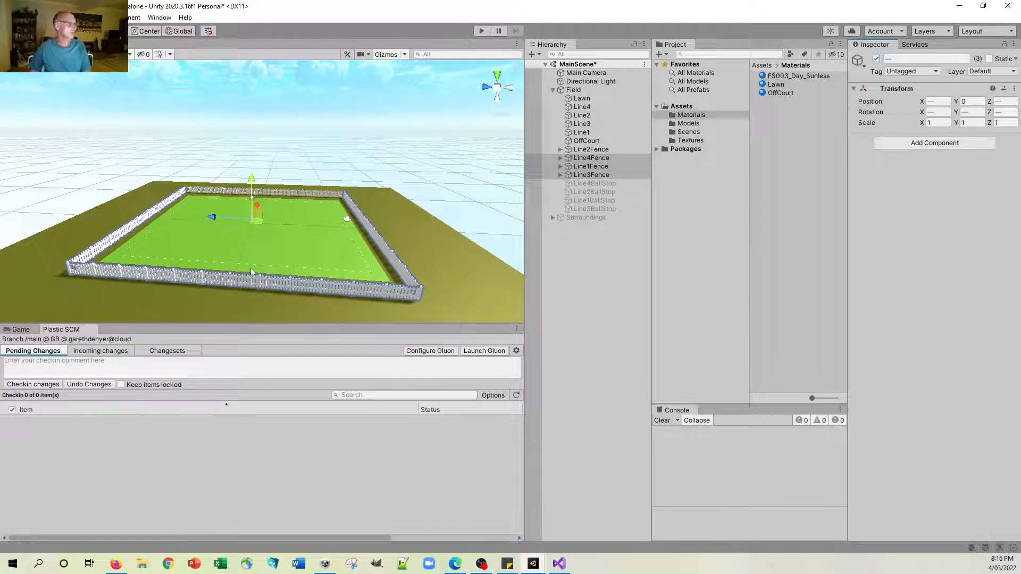
pyautogui.keyDown('alt'); pyautogui.moveTo(252, 238); pyautogui.dragTo(114, 203); pyautogui.keyUp('alt')
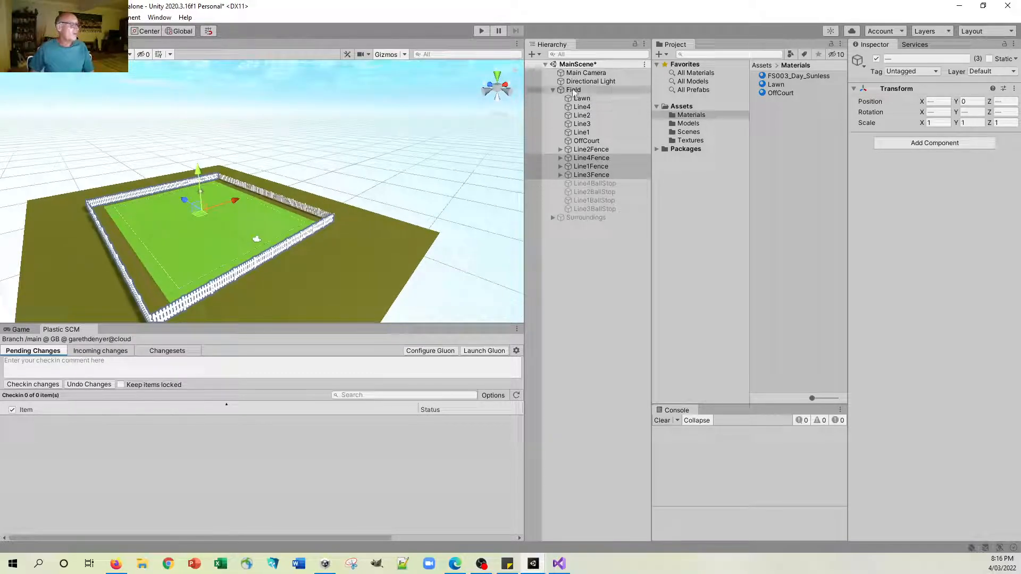
# Step: Inspect the FS003_Day_Sunless material and try the download link on the Fantasy Skybox FREE asset page in the browser
pyautogui.click(813, 78)
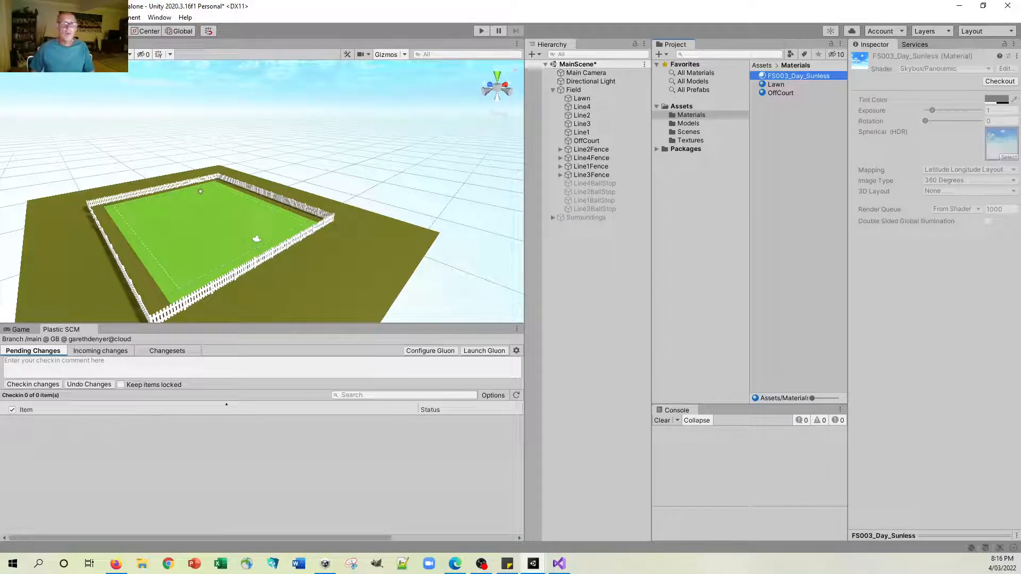
pyautogui.moveTo(1020, 106); pyautogui.dragTo(612, 33)
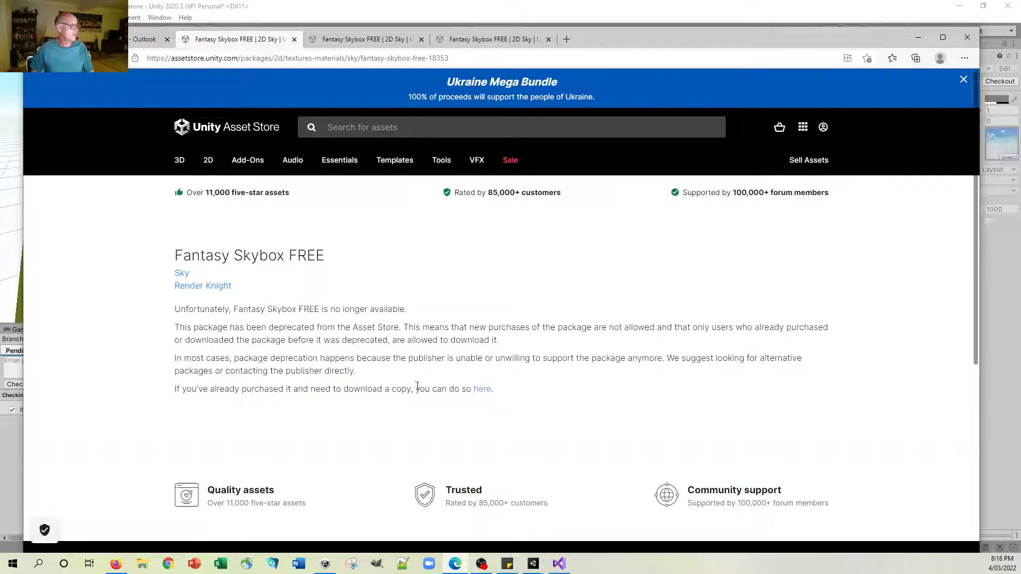
pyautogui.click(485, 393)
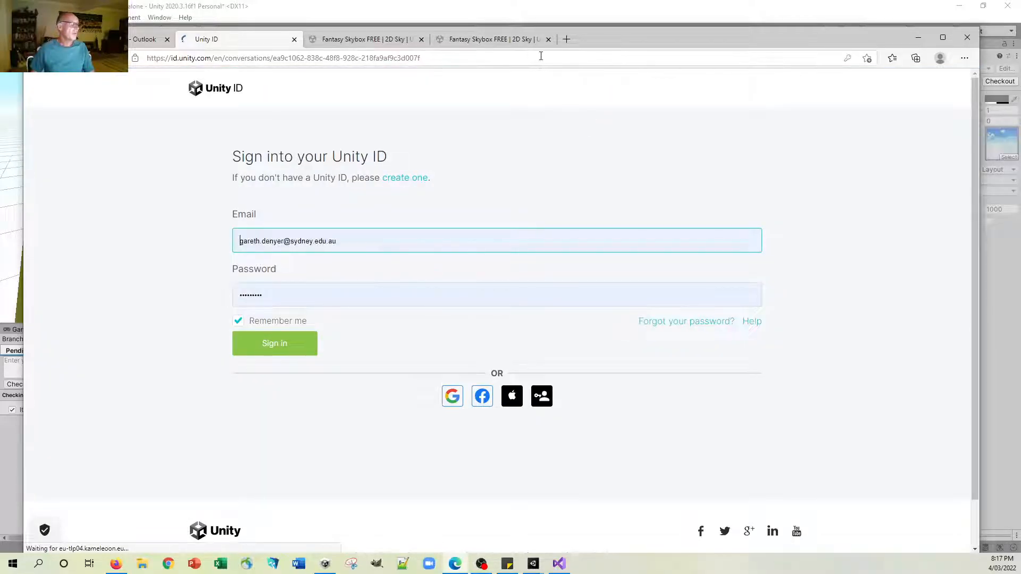
pyautogui.click(293, 39)
pyautogui.moveTo(506, 41); pyautogui.dragTo(1020, 114)
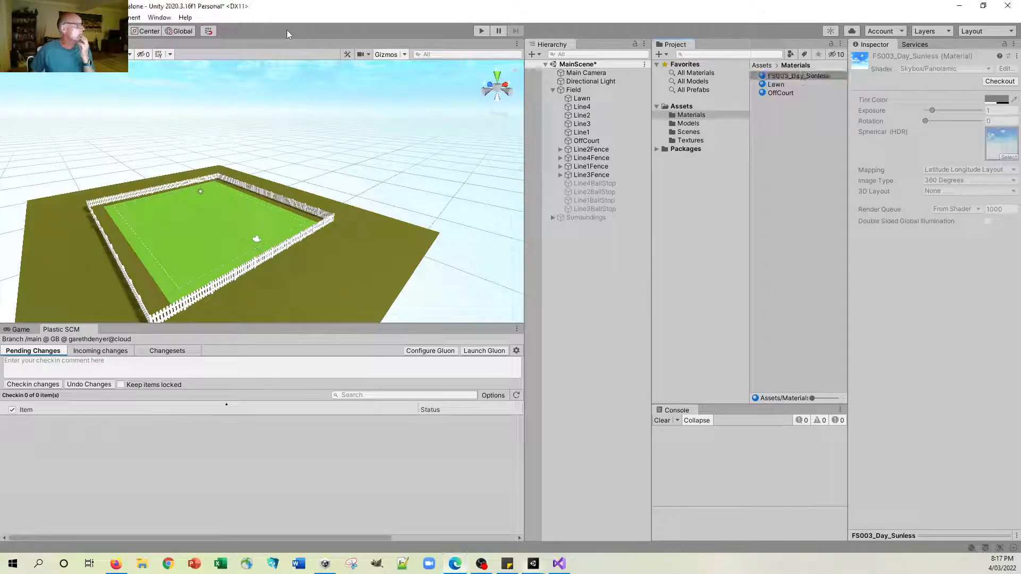
# Step: Review the Skybox Material and other Environment options in the scene's Lighting settings
pyautogui.click(161, 18)
pyautogui.moveTo(178, 89)
pyautogui.click(315, 88)
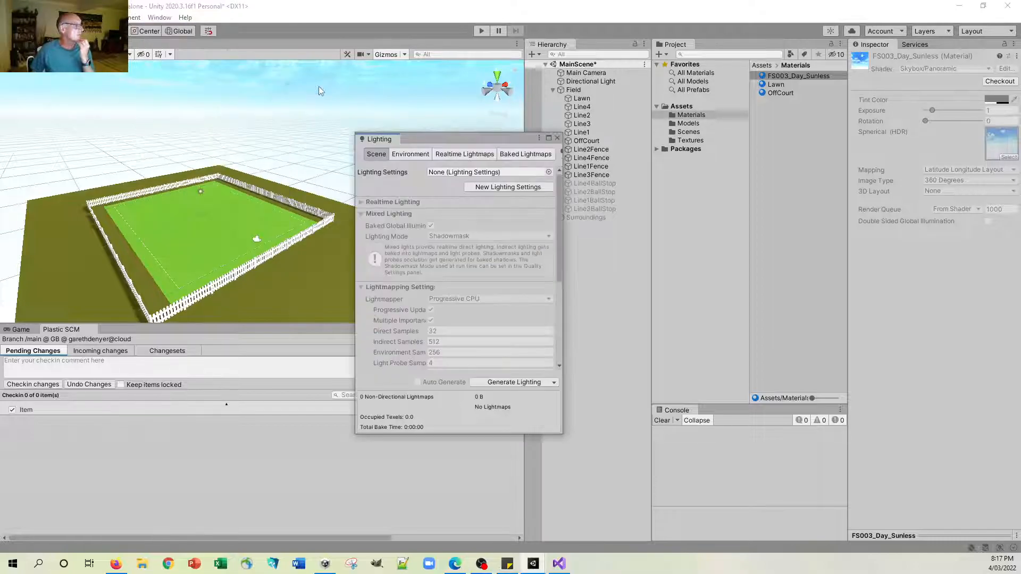
pyautogui.click(412, 155)
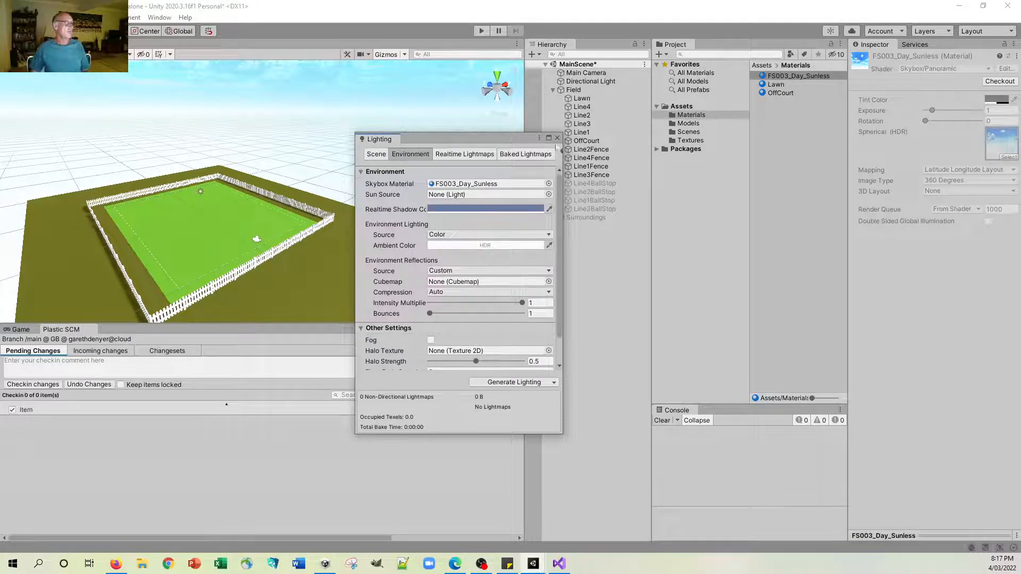
pyautogui.click(557, 138)
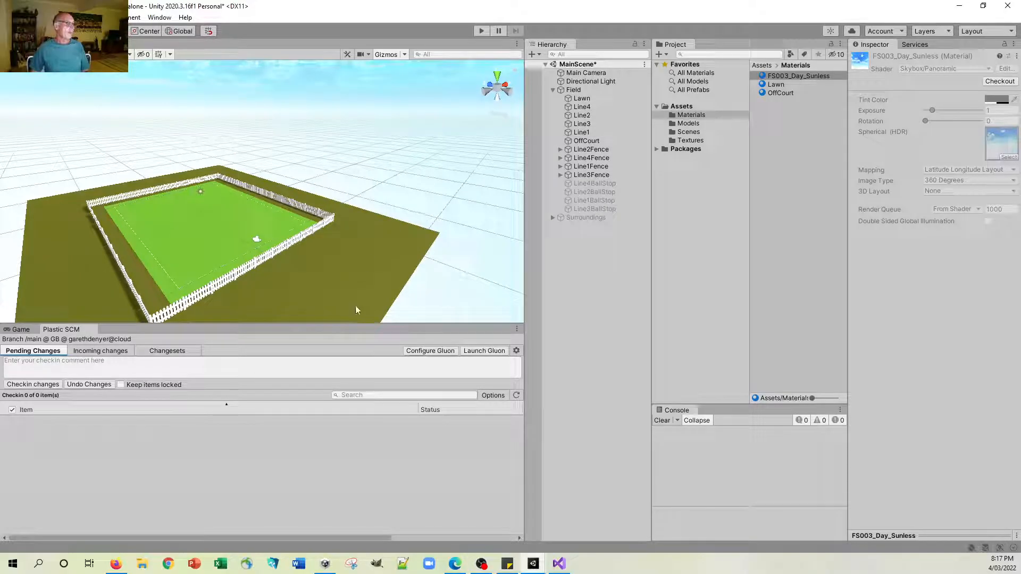
# Step: Replace the Plastic SCM view with the Game view, enlarge the Scene view and look at the fenced field from above
pyautogui.moveTo(348, 326); pyautogui.dragTo(348, 230)
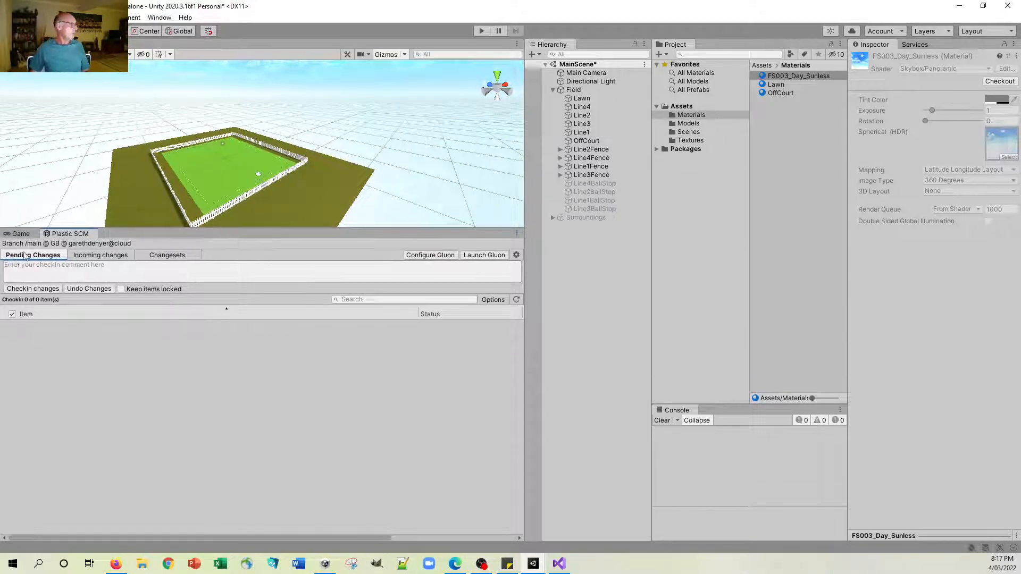
pyautogui.click(20, 234)
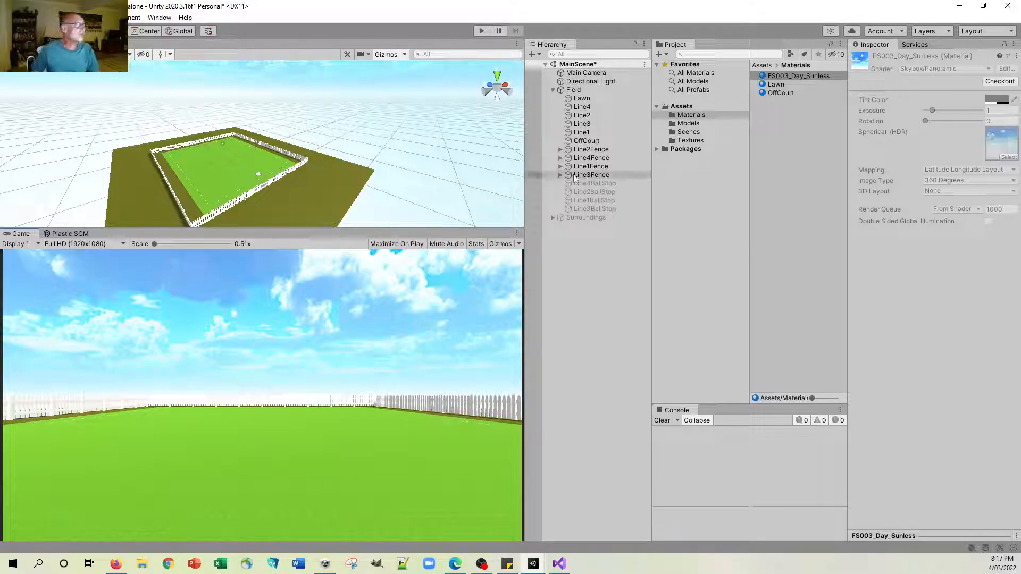
pyautogui.moveTo(372, 230); pyautogui.dragTo(367, 354)
pyautogui.keyDown('alt'); pyautogui.moveTo(319, 221); pyautogui.dragTo(124, 173); pyautogui.keyUp('alt')
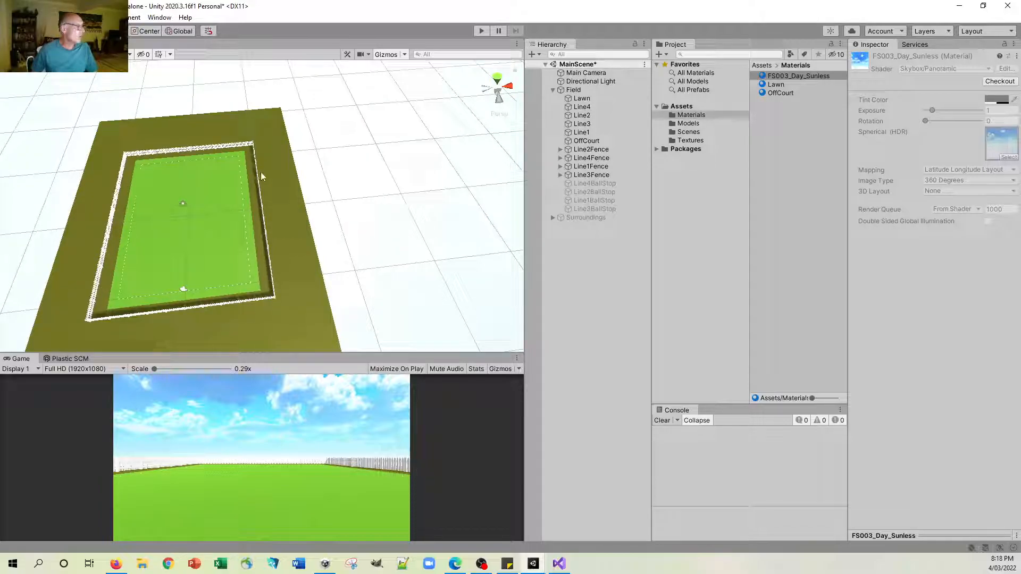
# Step: Activate Line4BallStop, enable its Mesh Renderer and view it up close along the fence
pyautogui.click(585, 184)
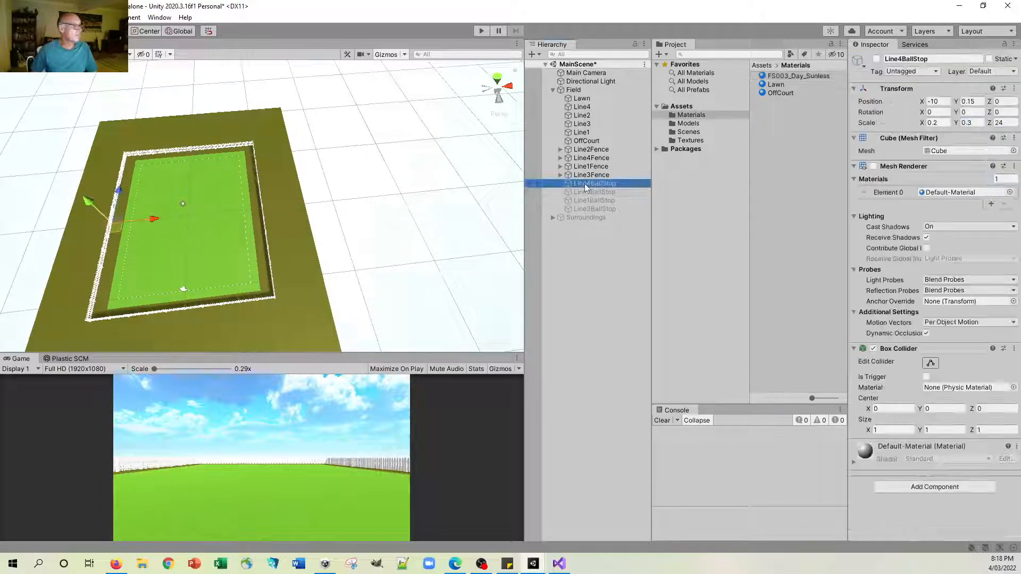
pyautogui.click(876, 59)
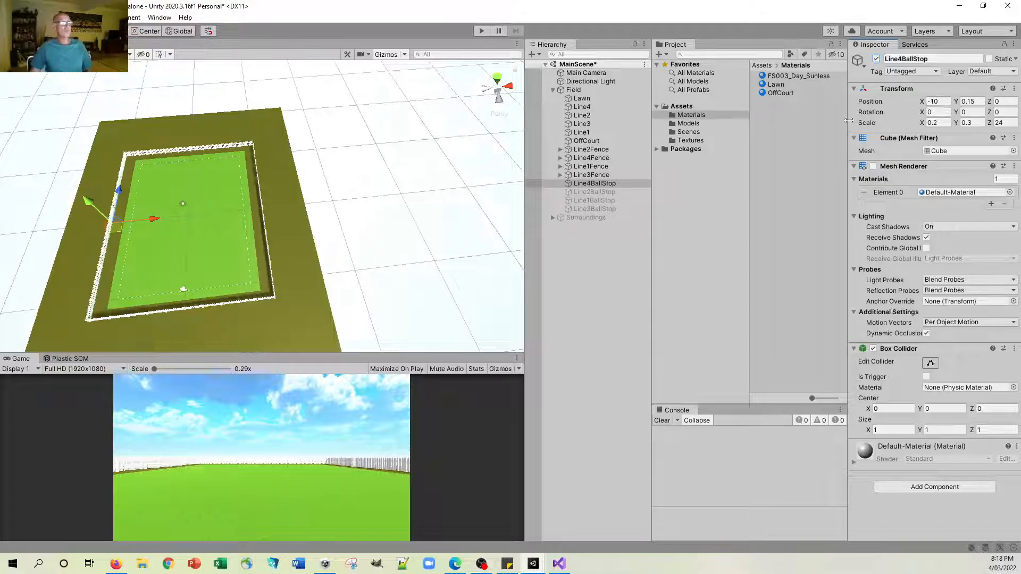
pyautogui.click(873, 166)
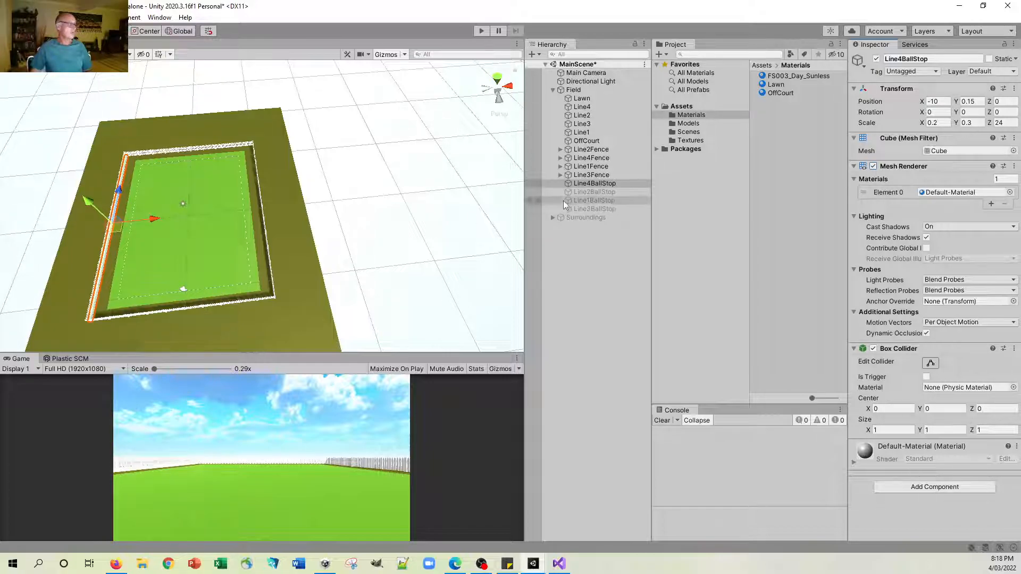
pyautogui.doubleClick(590, 183)
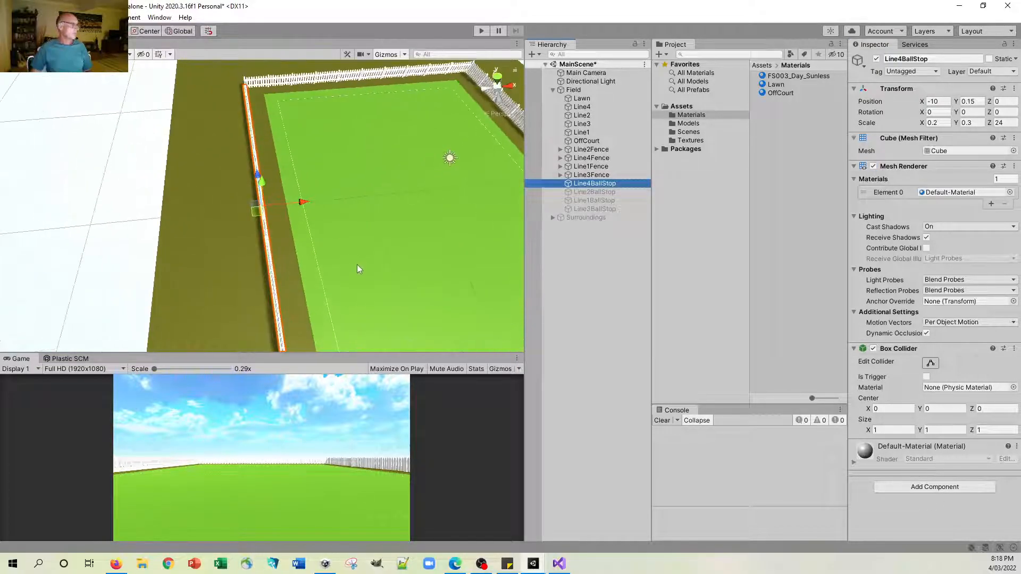
pyautogui.keyDown('alt'); pyautogui.moveTo(382, 269); pyautogui.dragTo(336, 239); pyautogui.keyUp('alt')
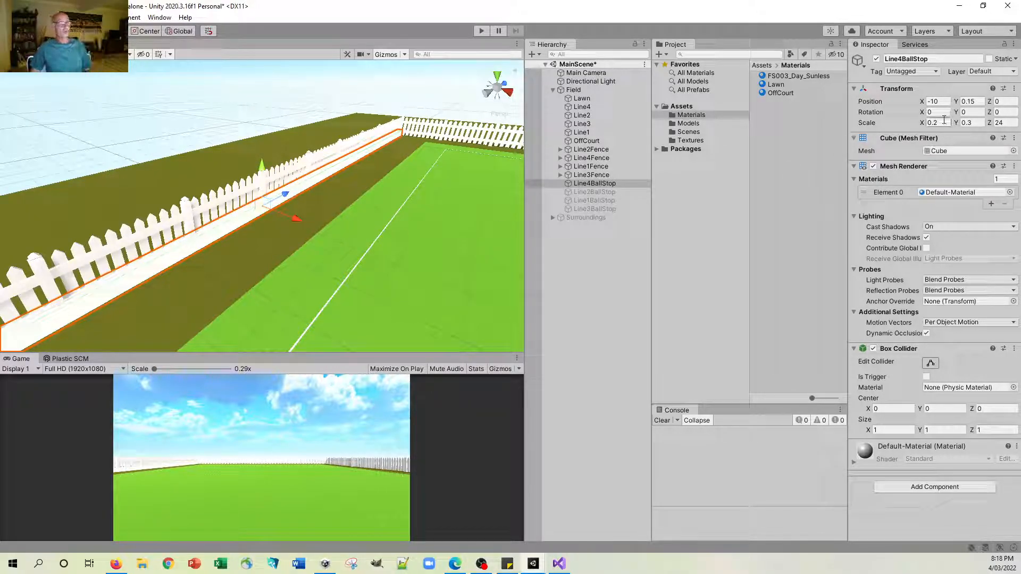
# Step: Compare Line4BallStop's Y scale with the fence, and disable its Mesh Renderer while keeping the Box Collider enabled
pyautogui.click(978, 123)
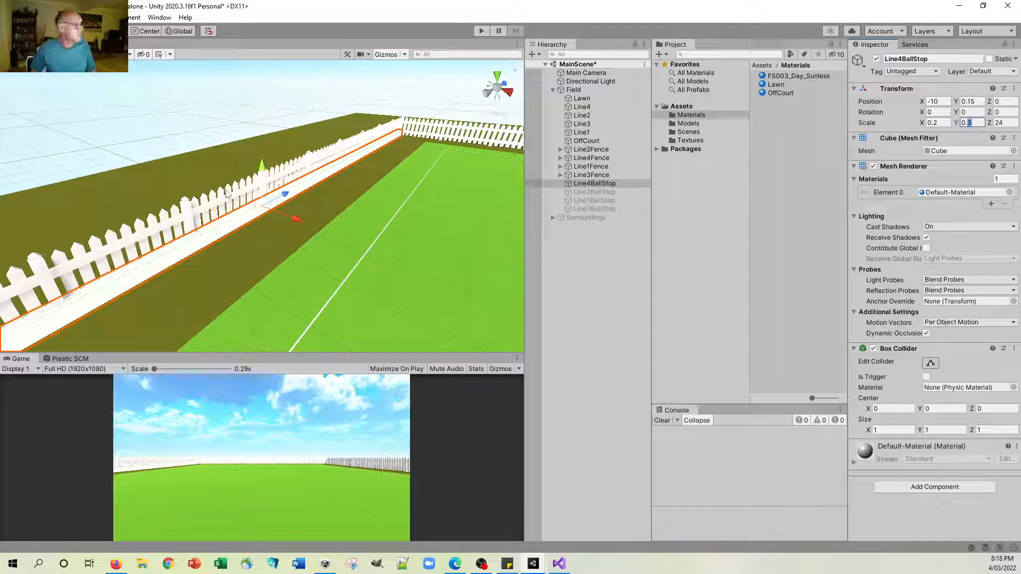
pyautogui.keyDown('alt'); pyautogui.moveTo(253, 260); pyautogui.dragTo(292, 266); pyautogui.keyUp('alt')
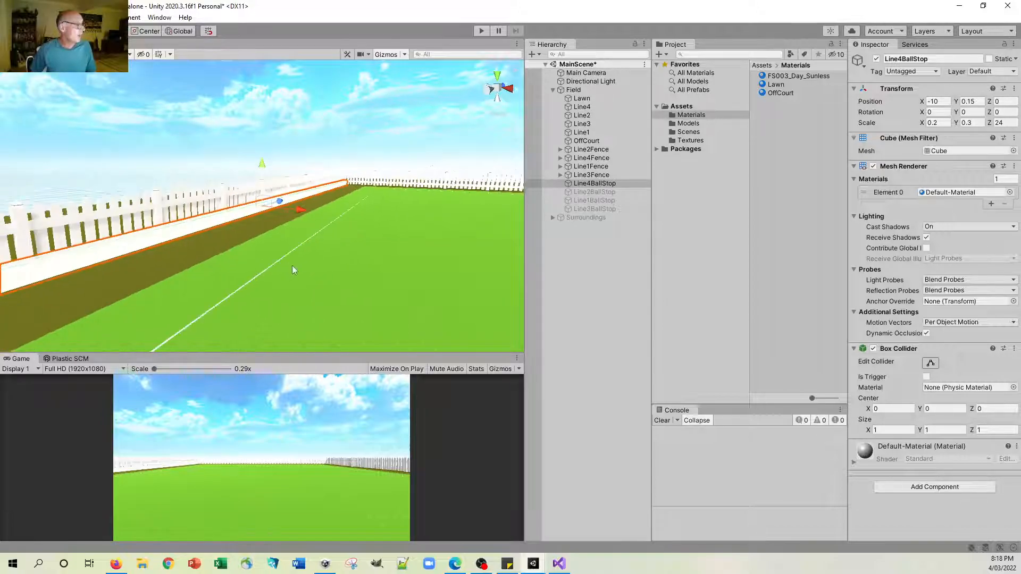
pyautogui.click(873, 166)
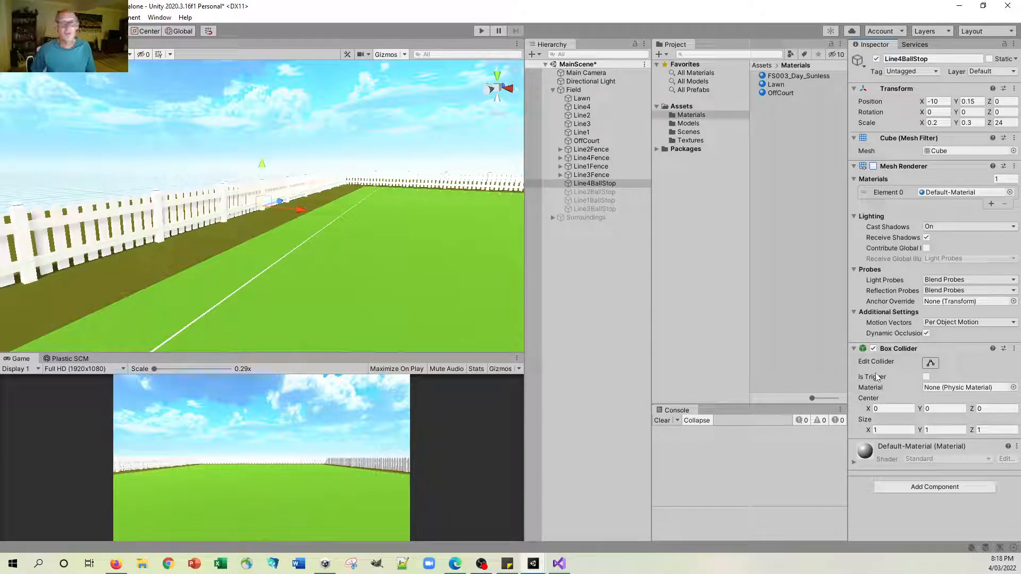
pyautogui.moveTo(877, 377)
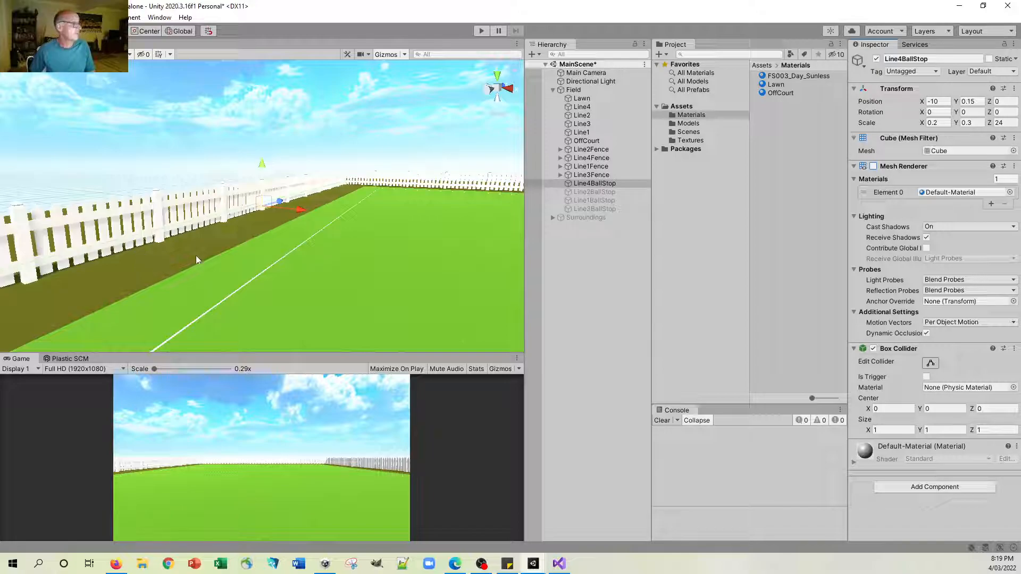
# Step: Inspect the components of the first Fence Post in Line4Fence, and collapse the fence group again
pyautogui.click(560, 159)
pyautogui.click(583, 167)
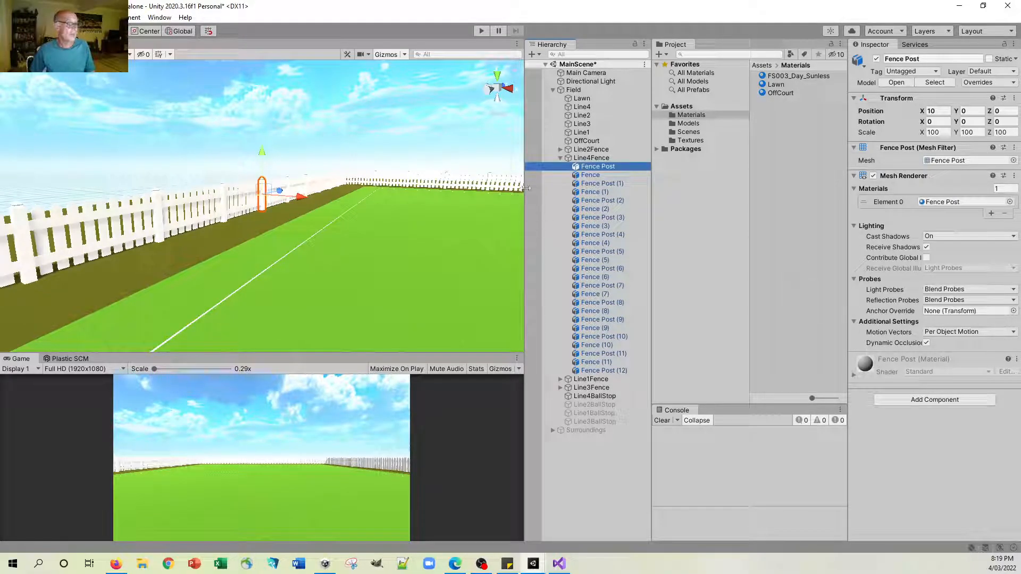
pyautogui.click(561, 159)
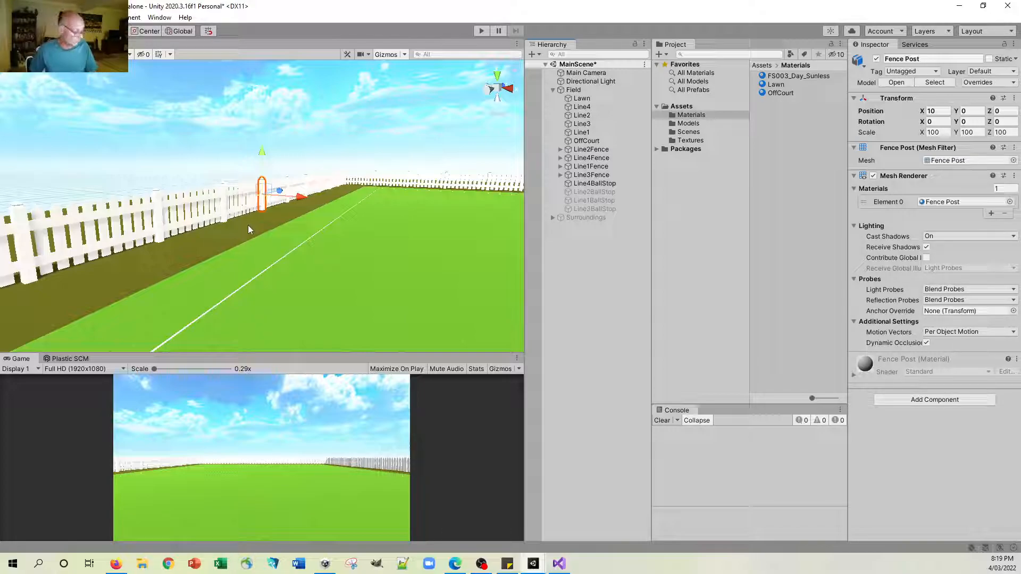
# Step: Activate Line2BallStop, Line1BallStop and Line3BallStop together
pyautogui.click(575, 193)
pyautogui.keyDown('shift'); pyautogui.click(580, 207); pyautogui.keyUp('shift')
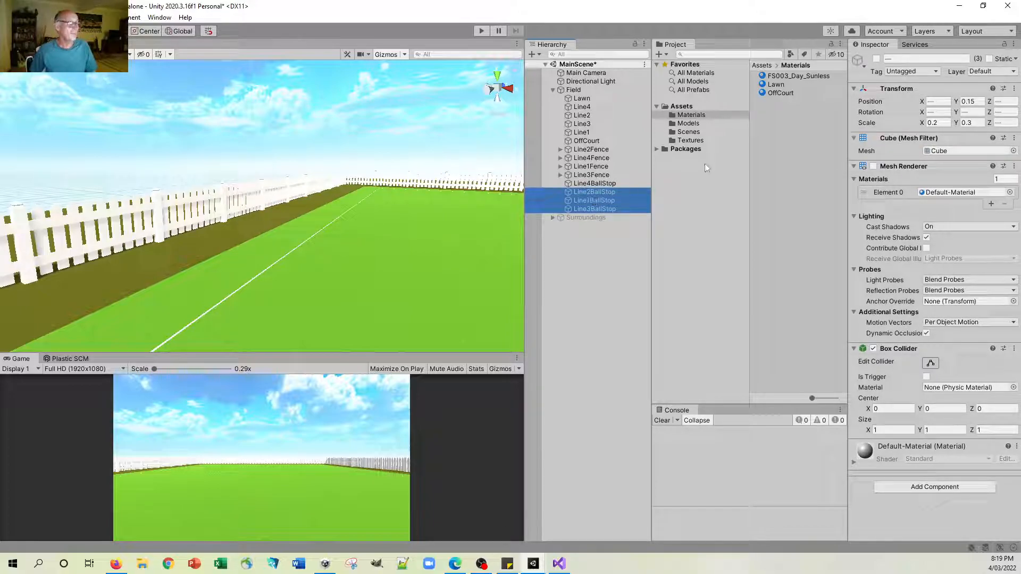
pyautogui.click(878, 59)
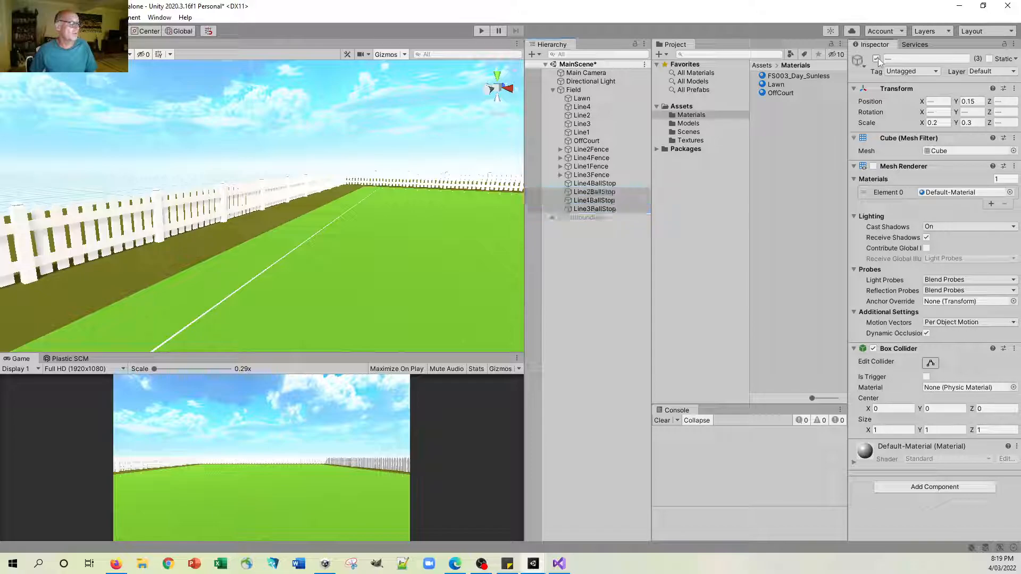
# Step: Frame Line1BallStop along its fence and switch its Mesh Renderer on and off again to check its placement
pyautogui.doubleClick(589, 201)
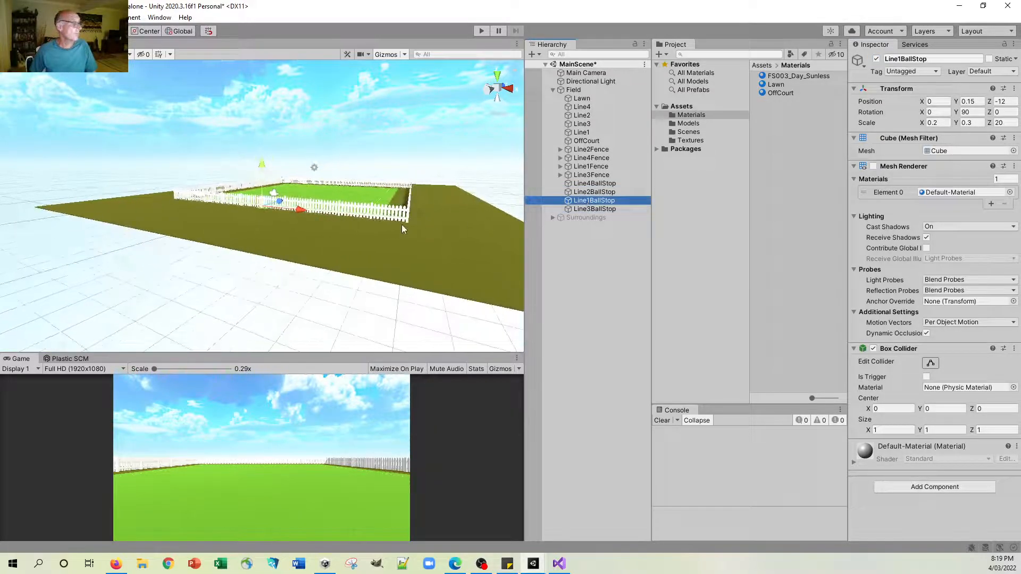
pyautogui.moveTo(403, 227); pyautogui.dragTo(232, 360)
pyautogui.keyDown('alt'); pyautogui.moveTo(333, 248); pyautogui.dragTo(204, 332); pyautogui.keyUp('alt')
pyautogui.scroll(4, 374, 261)
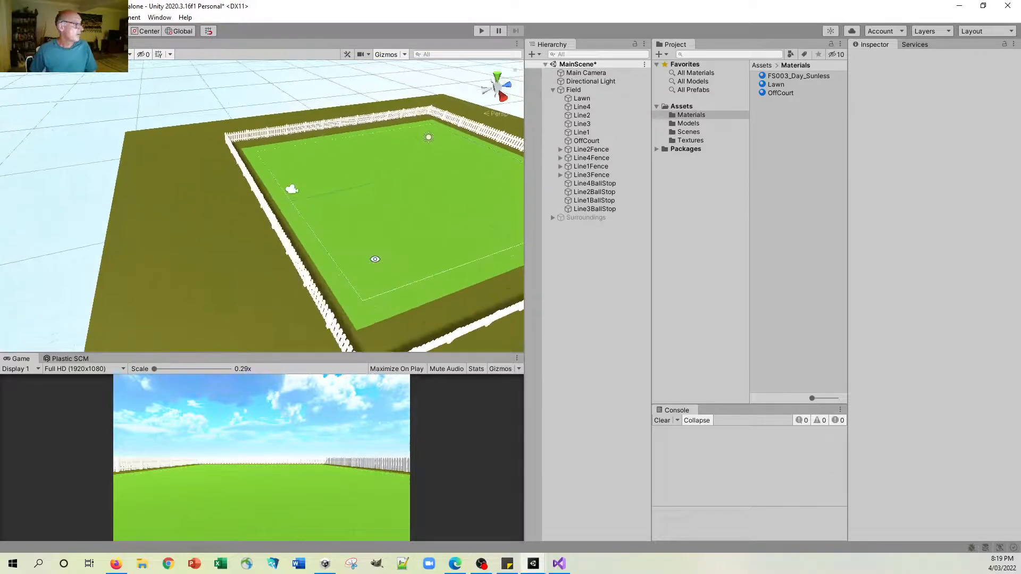
pyautogui.click(605, 199)
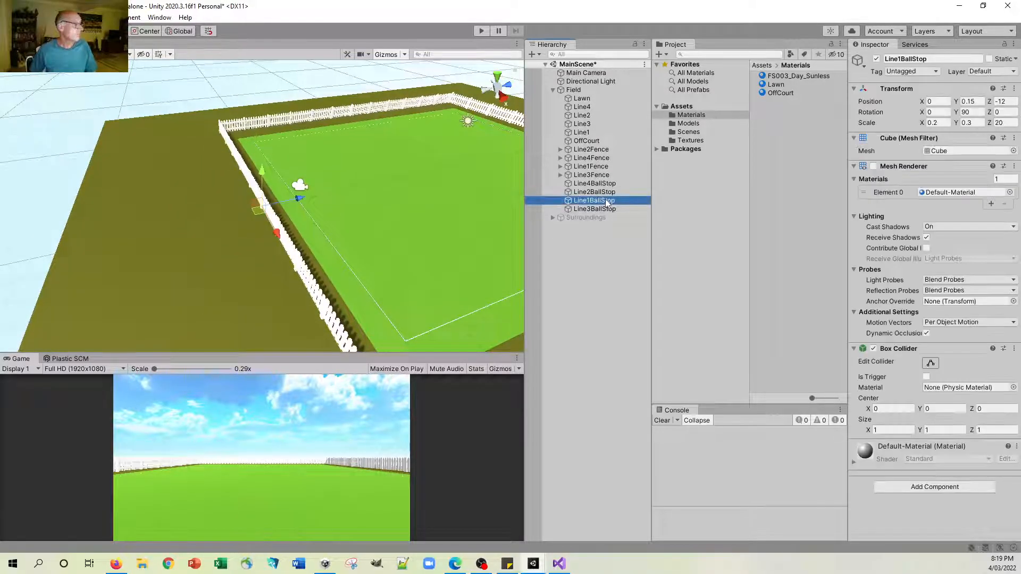
pyautogui.press('f')
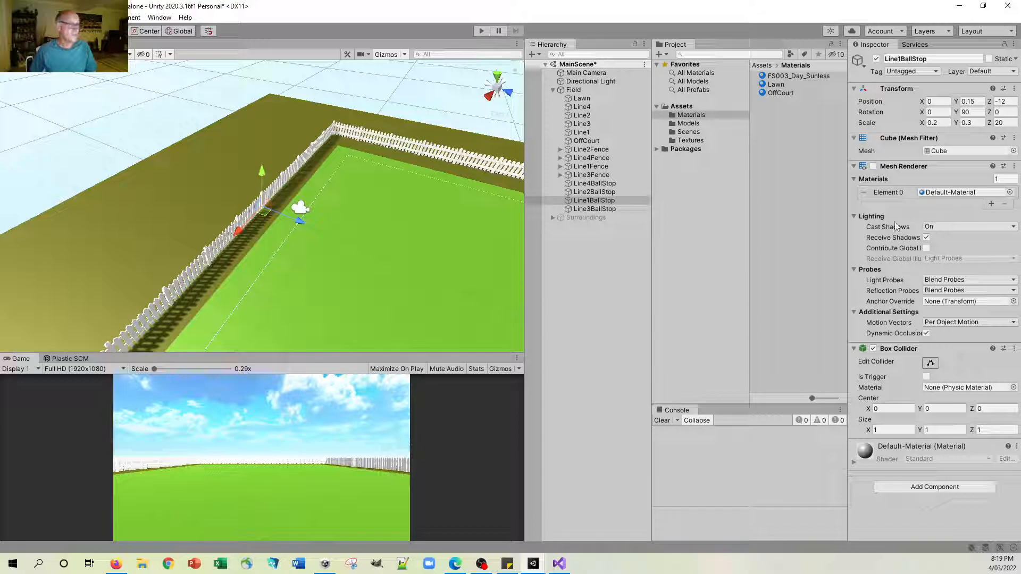
pyautogui.click(873, 167)
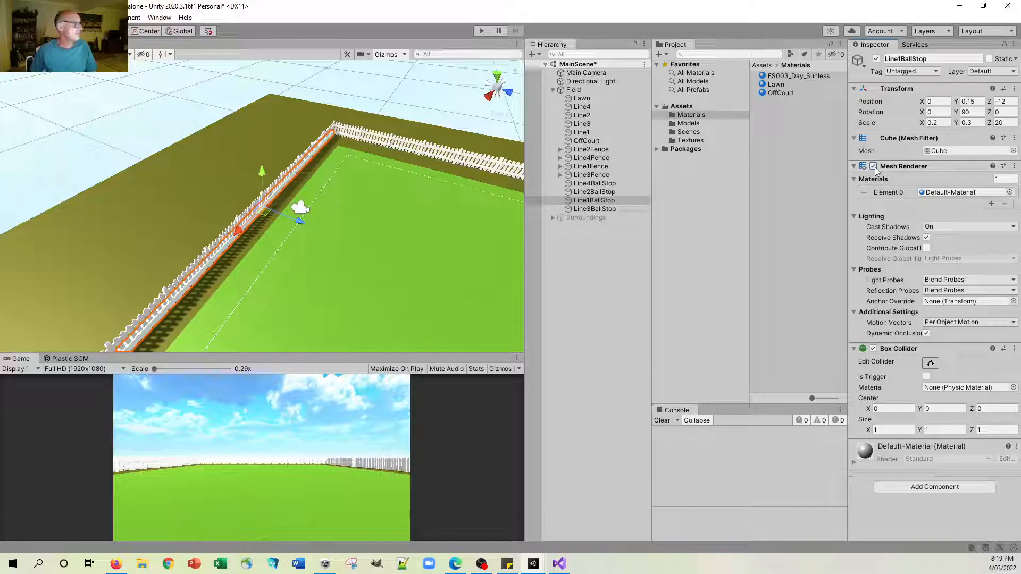
pyautogui.click(873, 166)
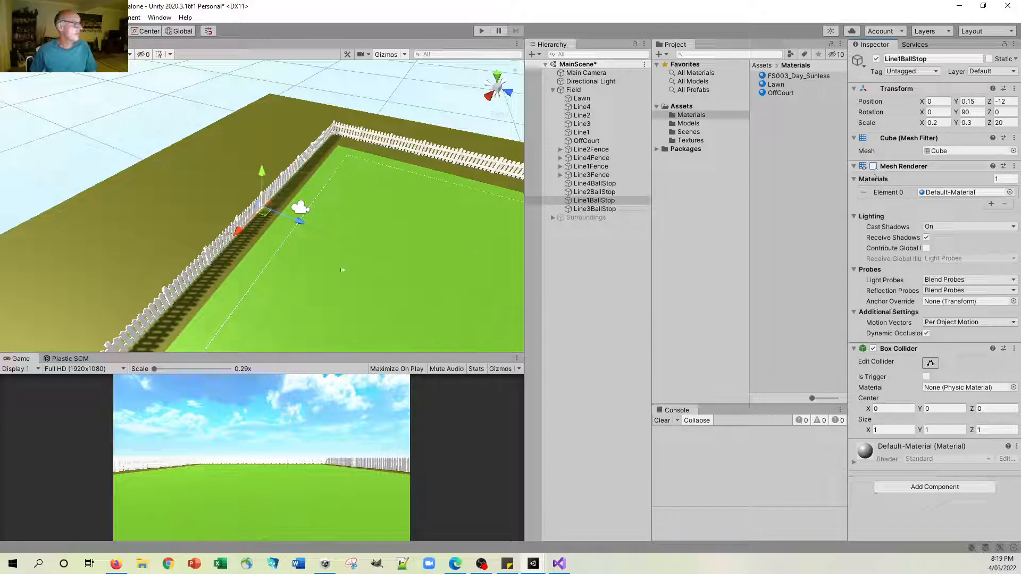
# Step: Expand the Surroundings group, activate it and view its trees, rocks and buildings around the whole field
pyautogui.click(553, 218)
pyautogui.scroll(-1, 353, 275)
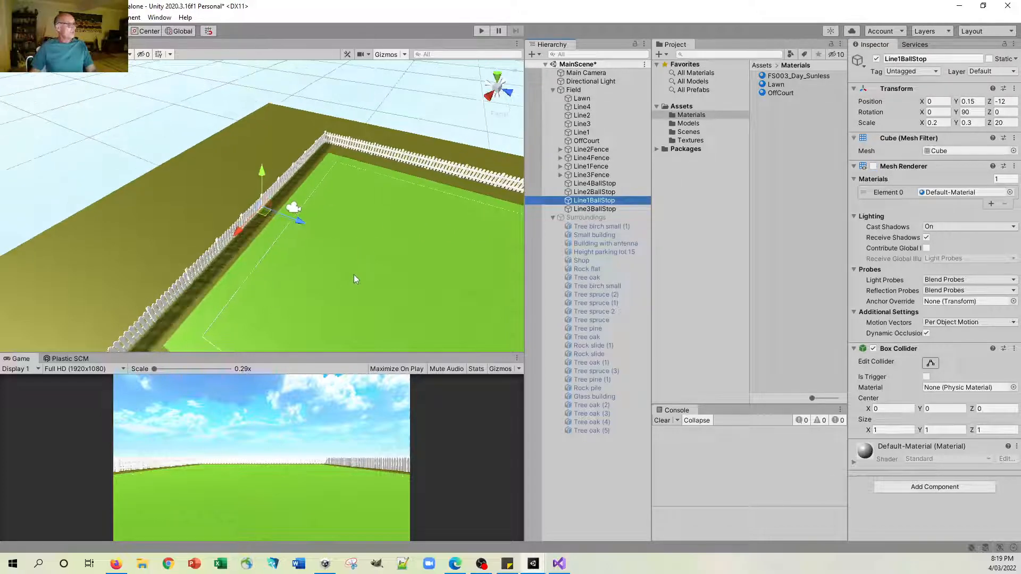
pyautogui.scroll(-3, 353, 274)
pyautogui.keyDown('alt'); pyautogui.moveTo(323, 284); pyautogui.dragTo(330, 100); pyautogui.keyUp('alt')
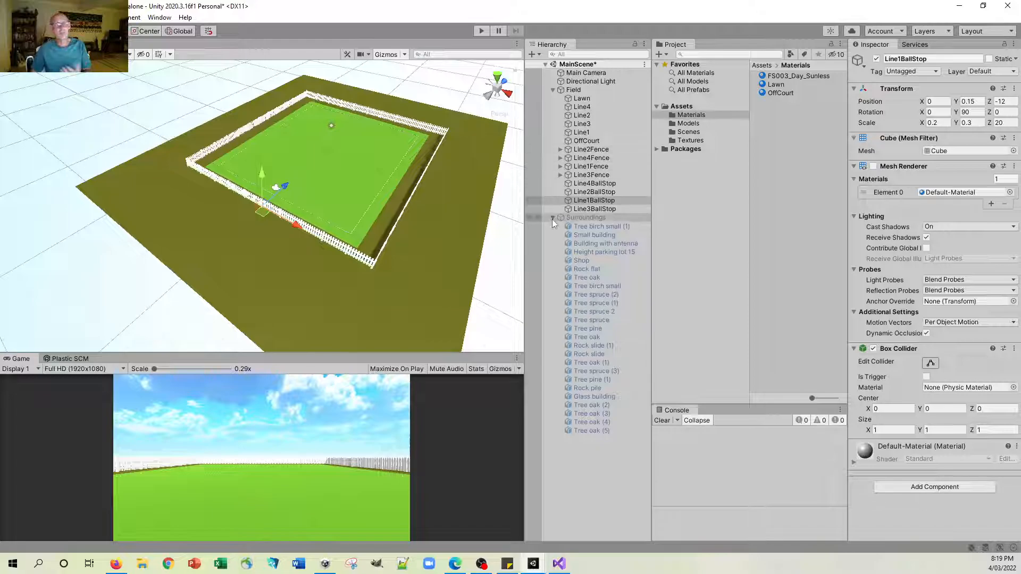
pyautogui.click(592, 217)
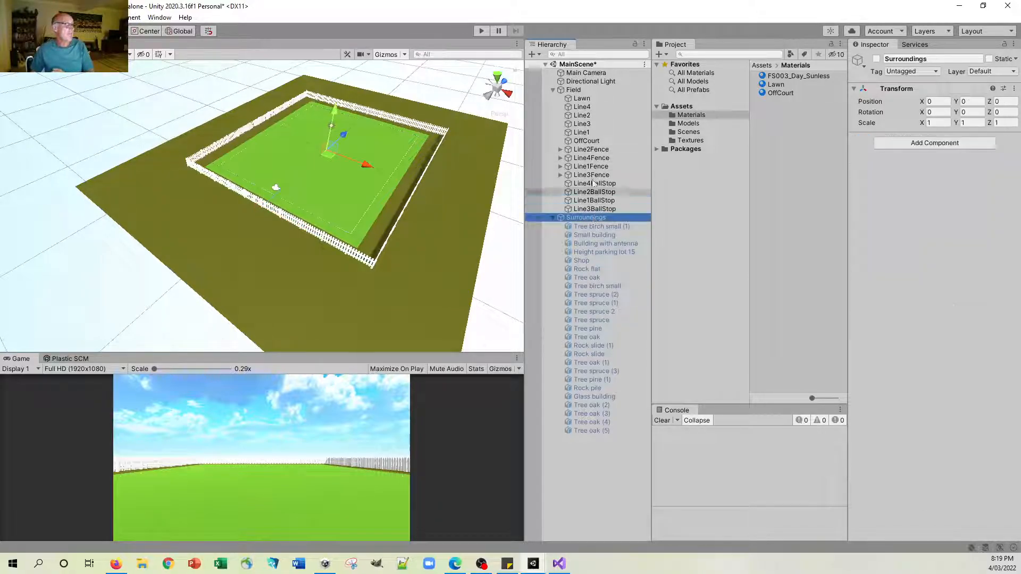
pyautogui.click(877, 59)
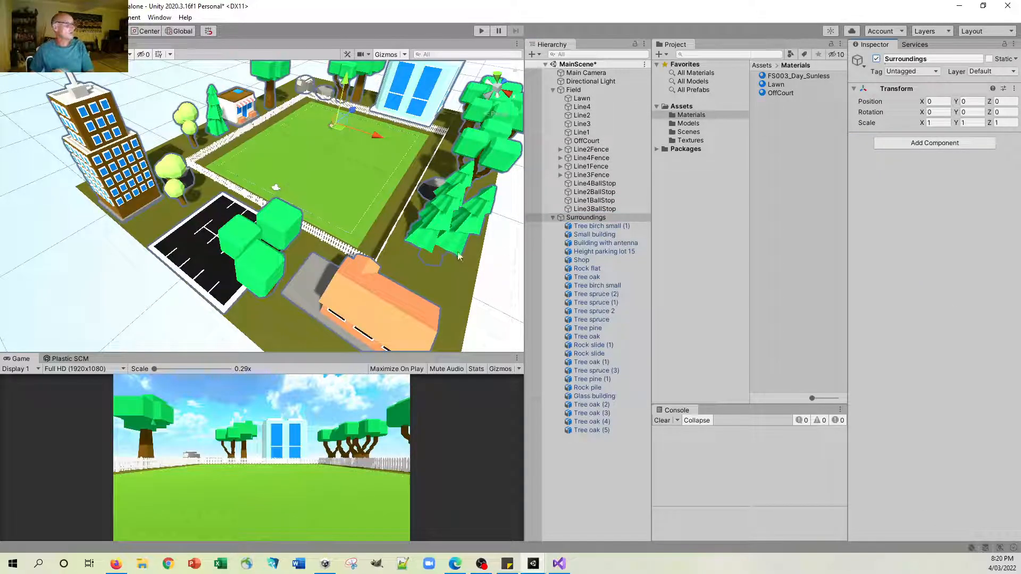
pyautogui.scroll(-2, 426, 250)
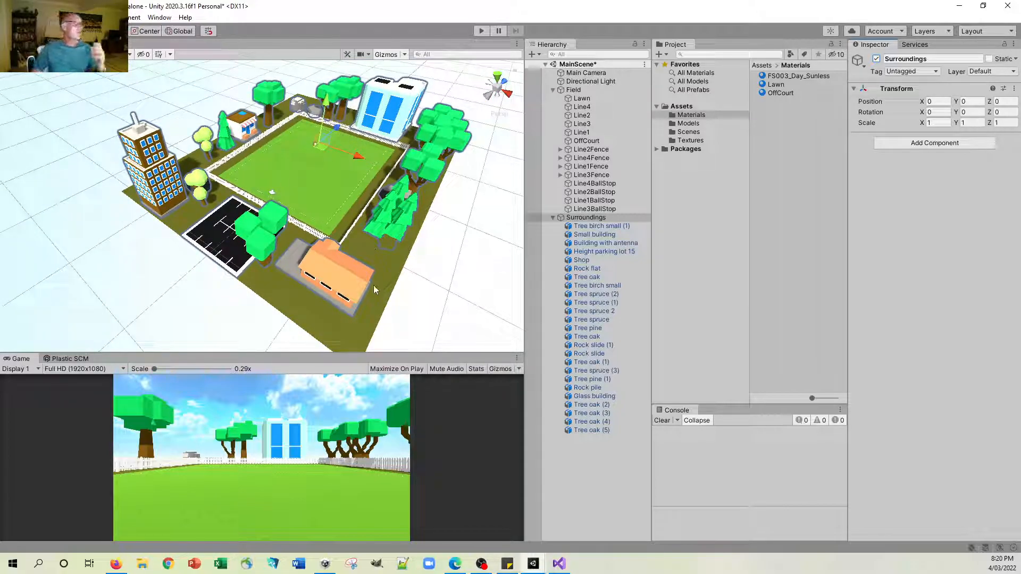
# Step: Show the Low poly city from Viuletti asset page in the browser, and move the browser window away from Unity
pyautogui.click(589, 210)
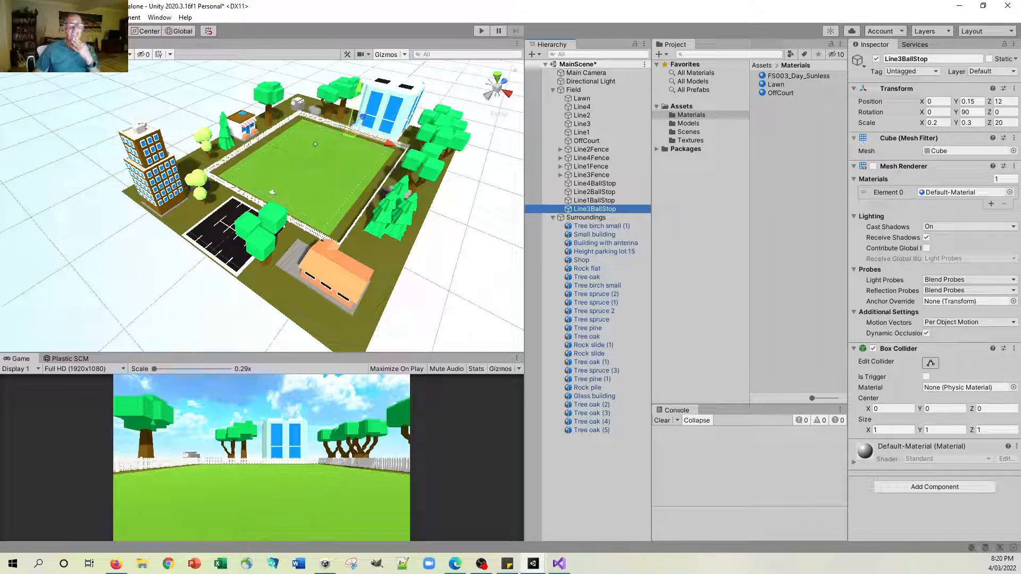
pyautogui.hotkey('alt', 'Tab')
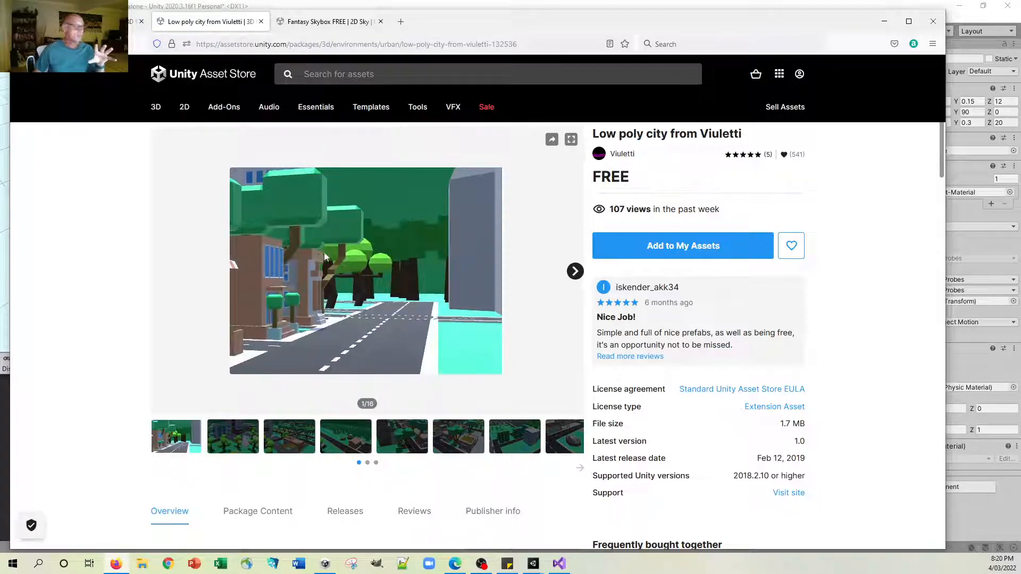
pyautogui.moveTo(531, 22); pyautogui.dragTo(1020, 20)
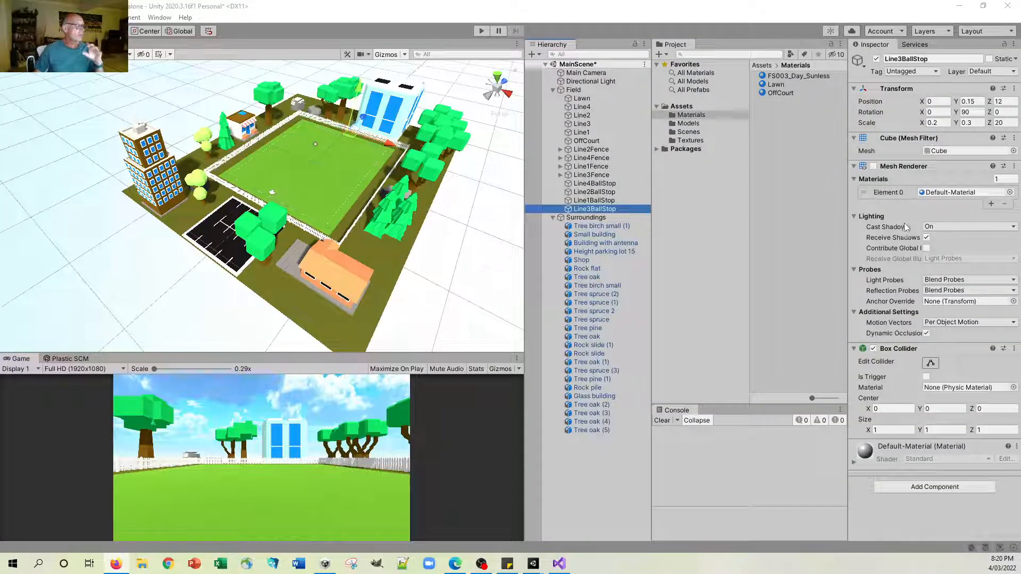
# Step: Add a Tree oak from the Models folder to Surroundings and place it outside the fence at about X 12.91, Z -10.6
pyautogui.click(692, 123)
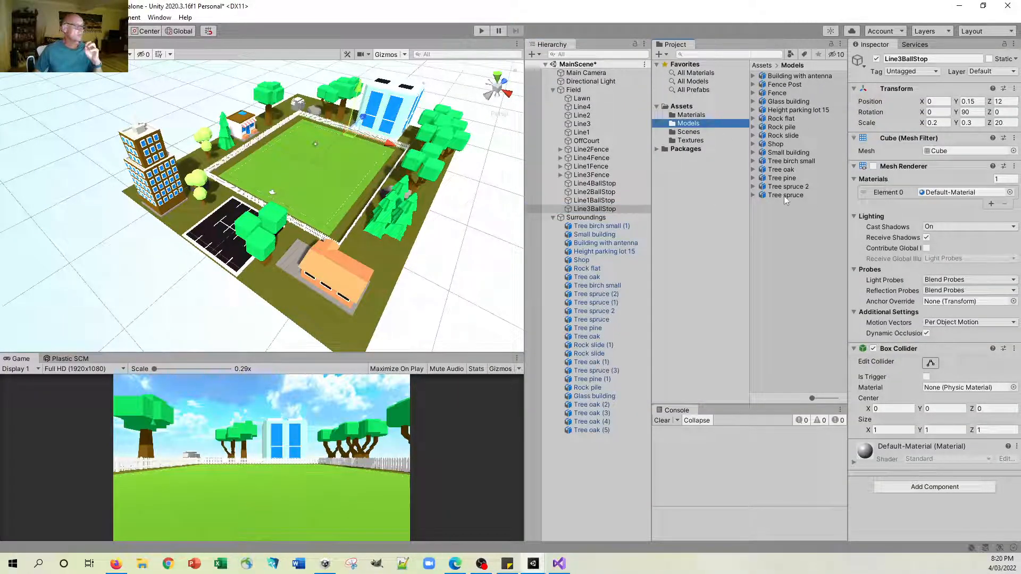
pyautogui.moveTo(785, 178); pyautogui.dragTo(613, 223)
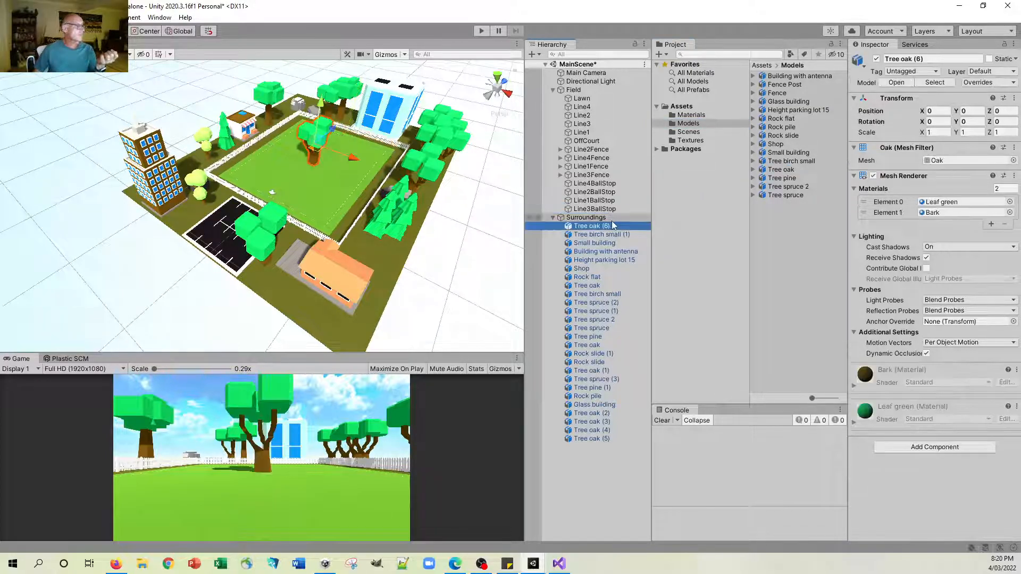
pyautogui.moveTo(351, 157); pyautogui.dragTo(427, 268)
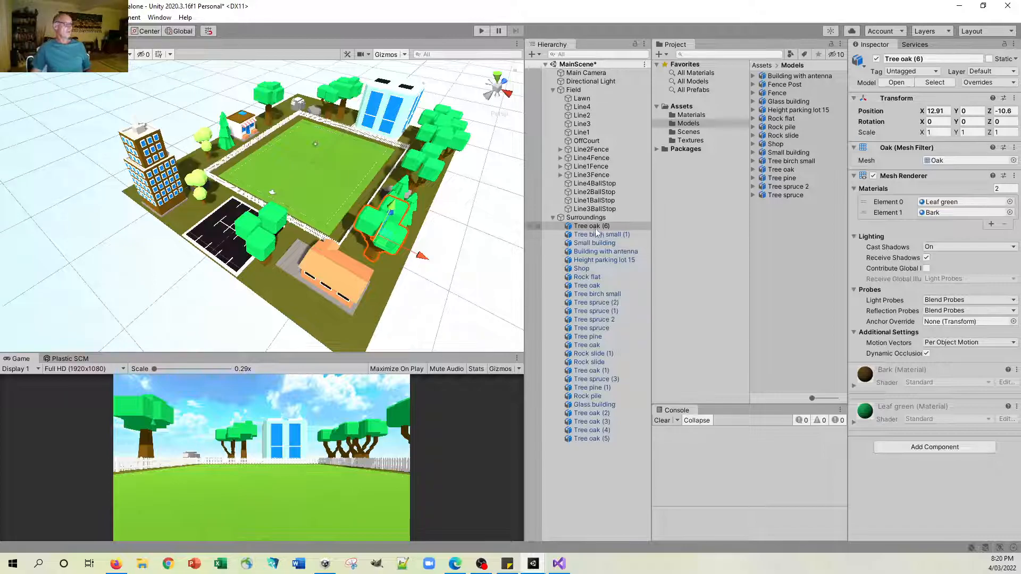
# Step: Toggle the added oak tree off and on again, collapse the Surroundings group and select it
pyautogui.click(876, 59)
pyautogui.click(877, 59)
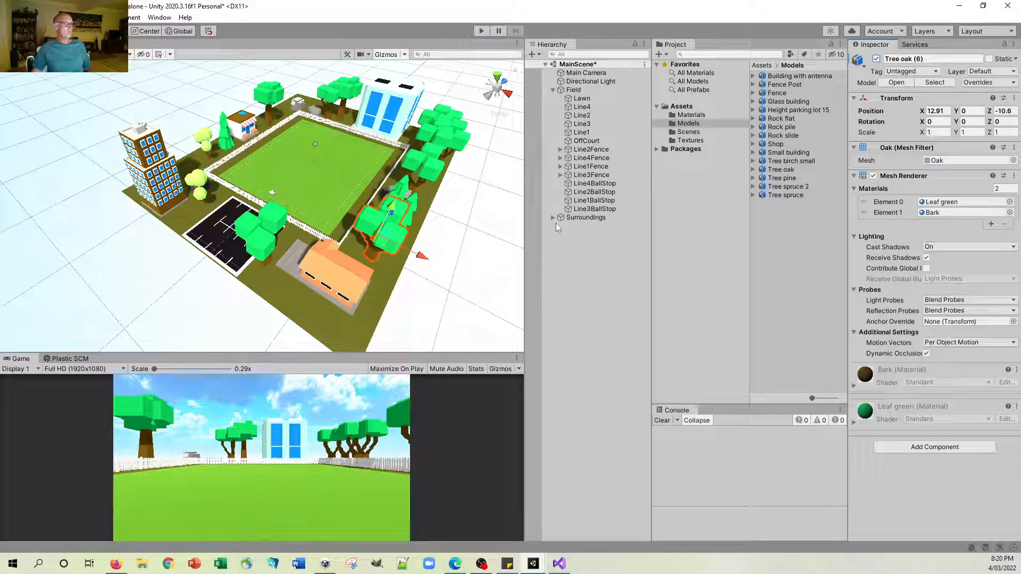
pyautogui.click(576, 218)
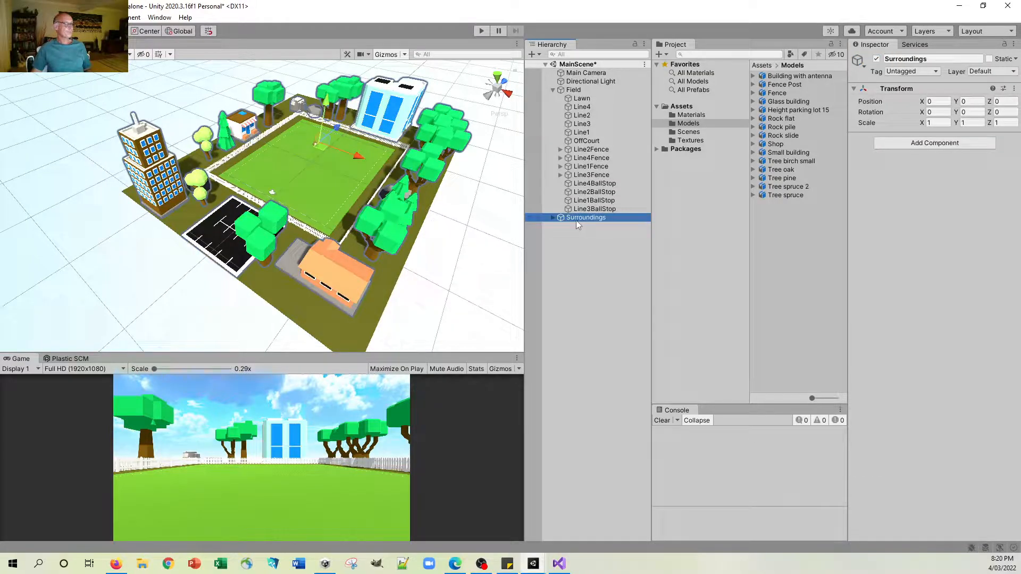
# Step: Toggle the whole Surroundings group off and on again, and enlarge the Game view by shrinking the Scene view
pyautogui.click(877, 59)
pyautogui.click(877, 59)
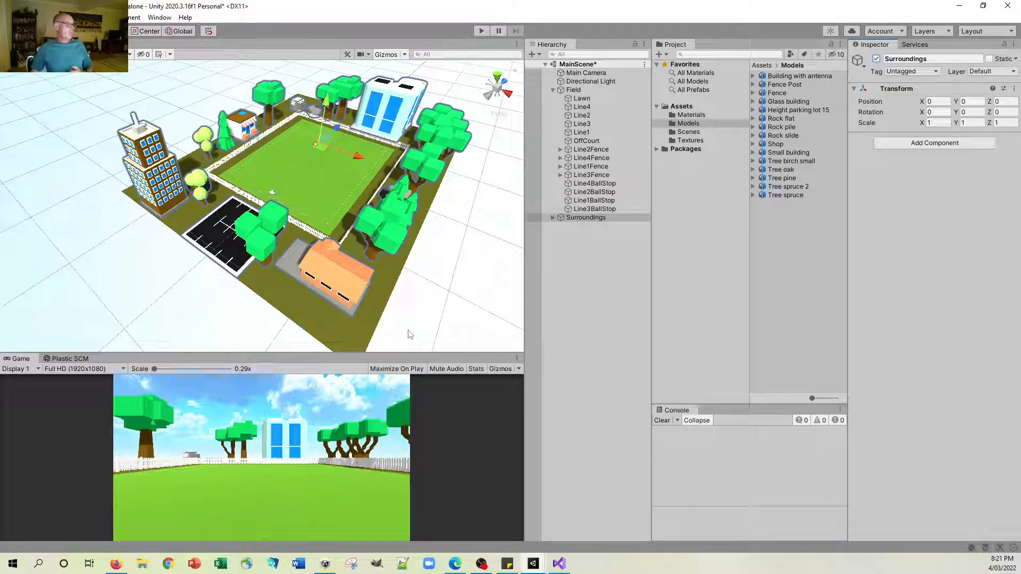
pyautogui.moveTo(416, 351); pyautogui.dragTo(418, 301)
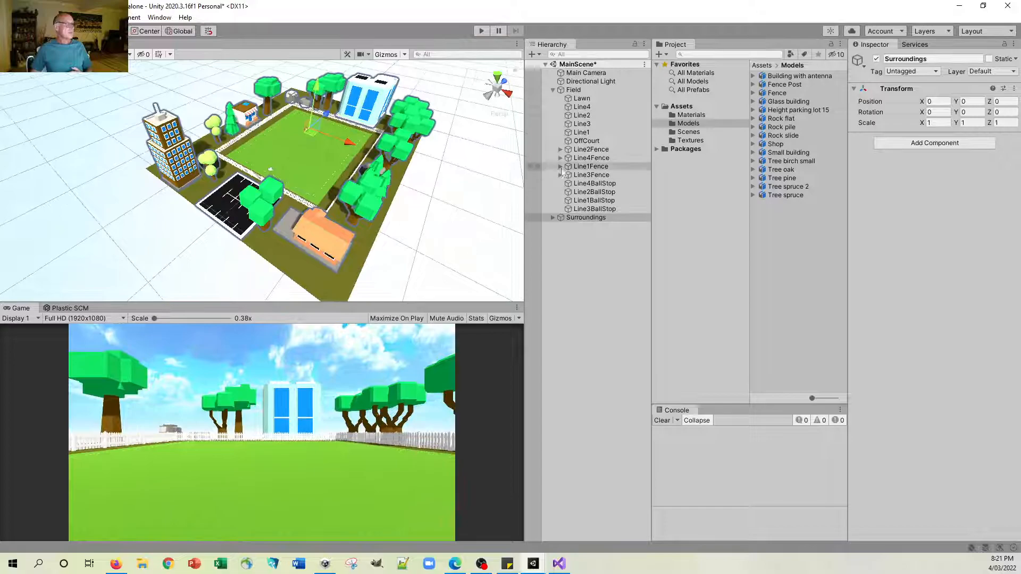
# Step: Review the Lawn, the four Line objects and OffCourt one after another, checking their transforms and materials
pyautogui.click(582, 98)
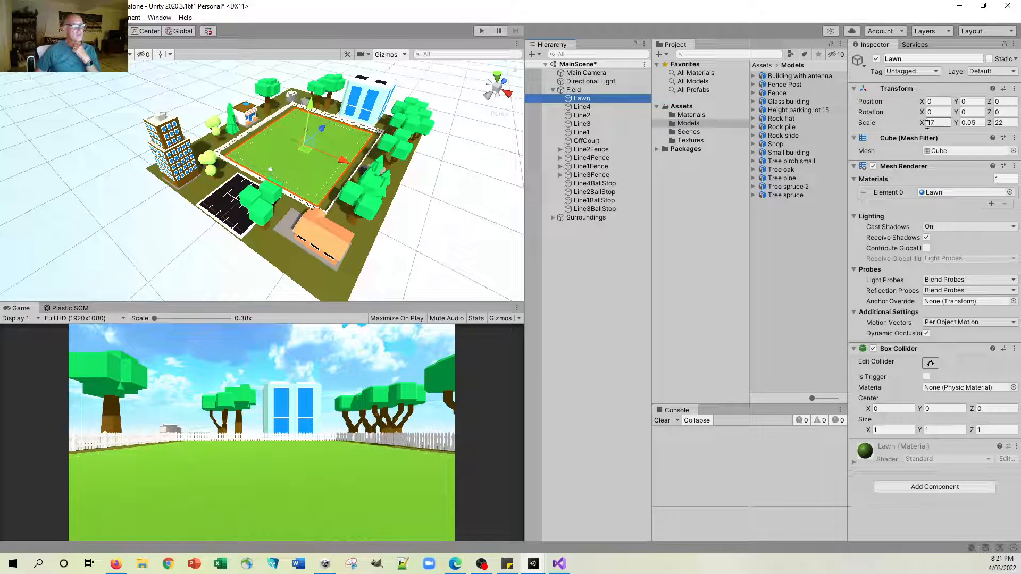
pyautogui.click(602, 108)
pyautogui.click(603, 115)
pyautogui.click(604, 124)
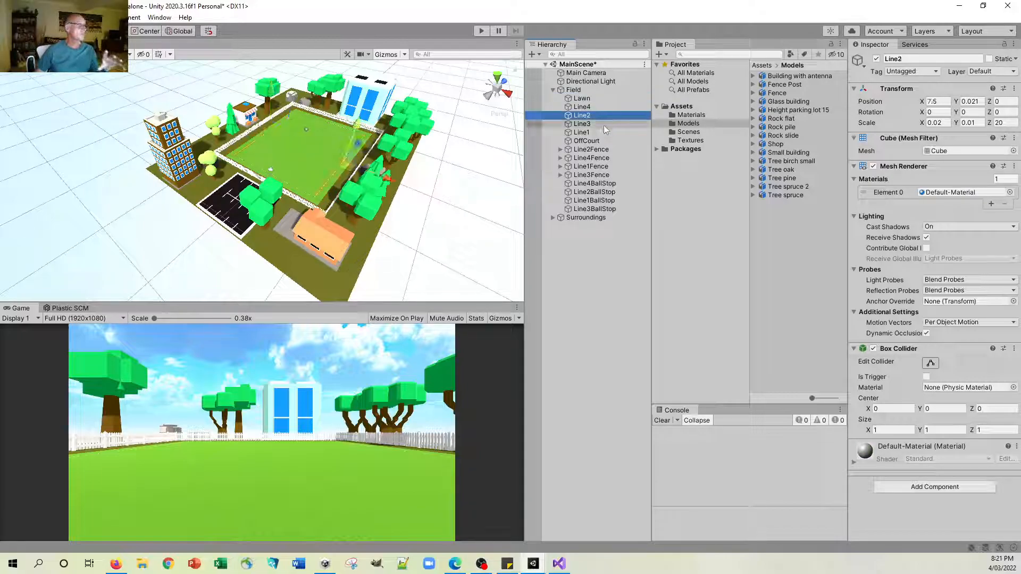
pyautogui.click(603, 133)
pyautogui.click(603, 141)
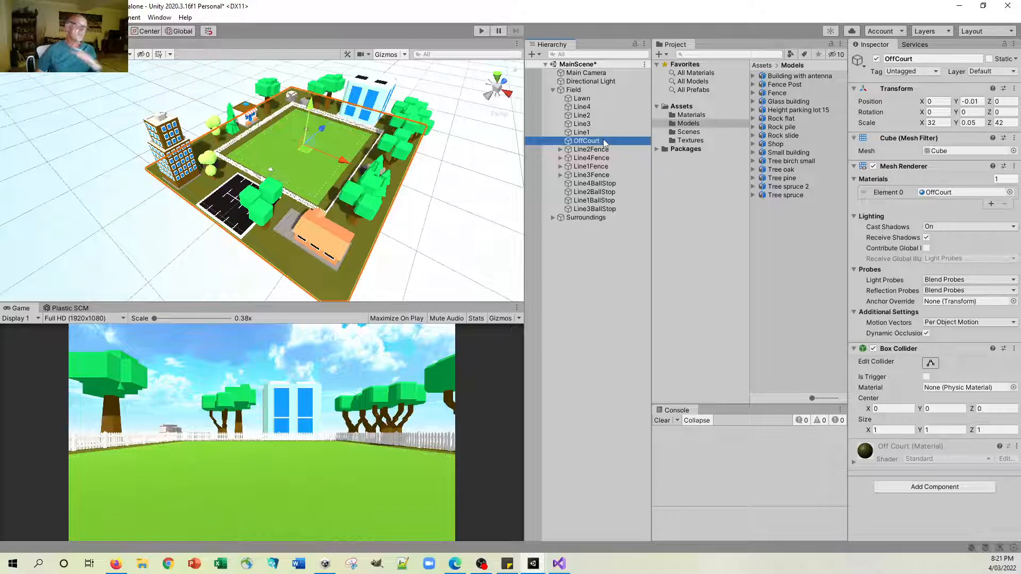
# Step: Review the fence groups, the ball stops and the Surroundings group by selecting them in turn
pyautogui.click(604, 150)
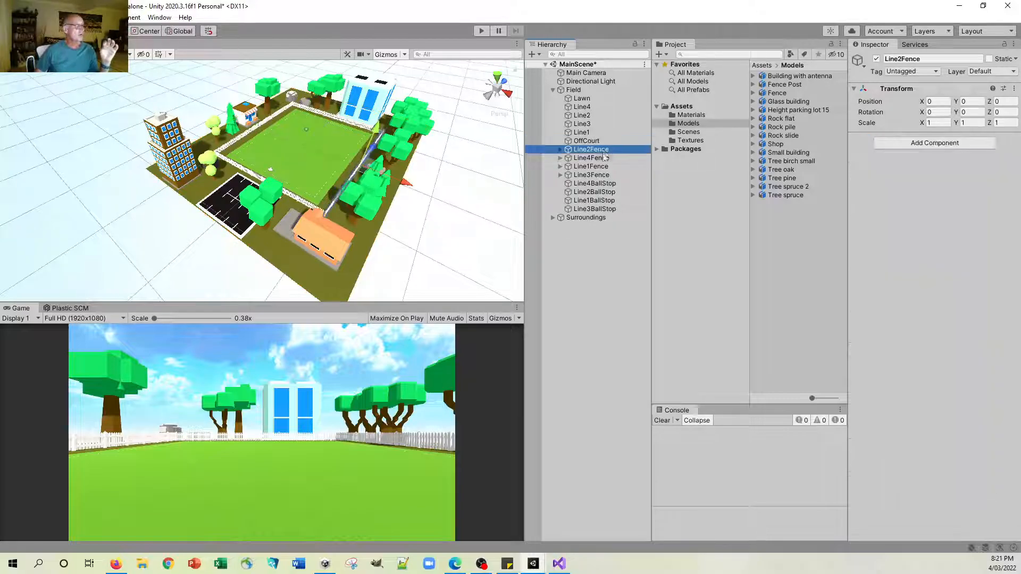
pyautogui.click(604, 175)
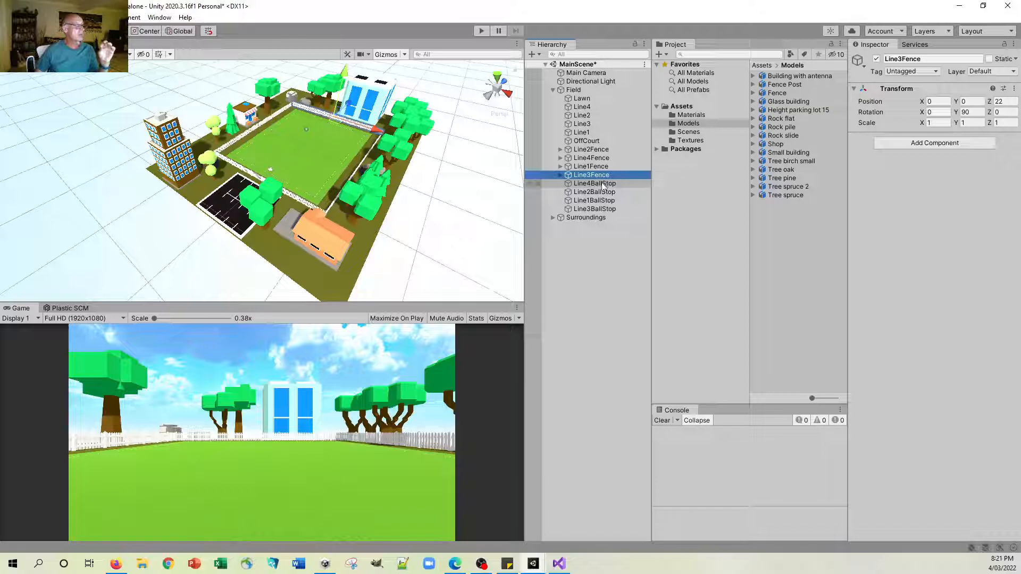
pyautogui.click(605, 184)
pyautogui.click(601, 209)
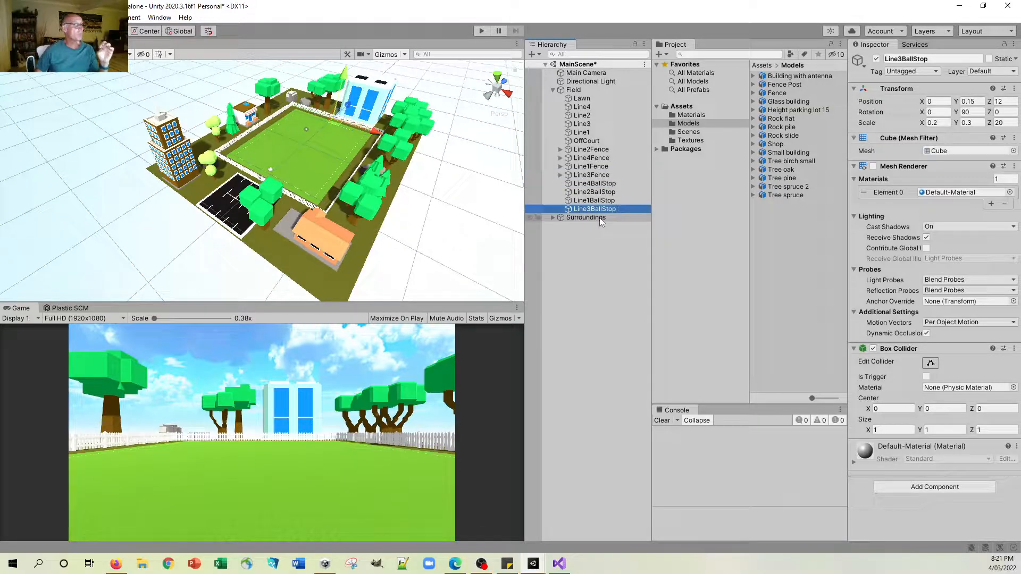
pyautogui.click(600, 218)
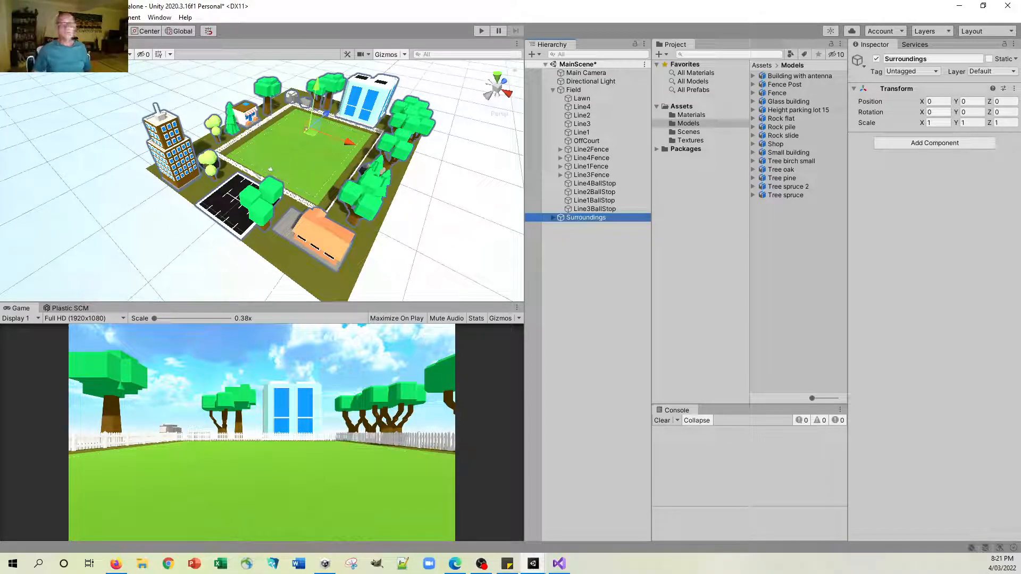
pyautogui.hotkey('alt', 'Tab')
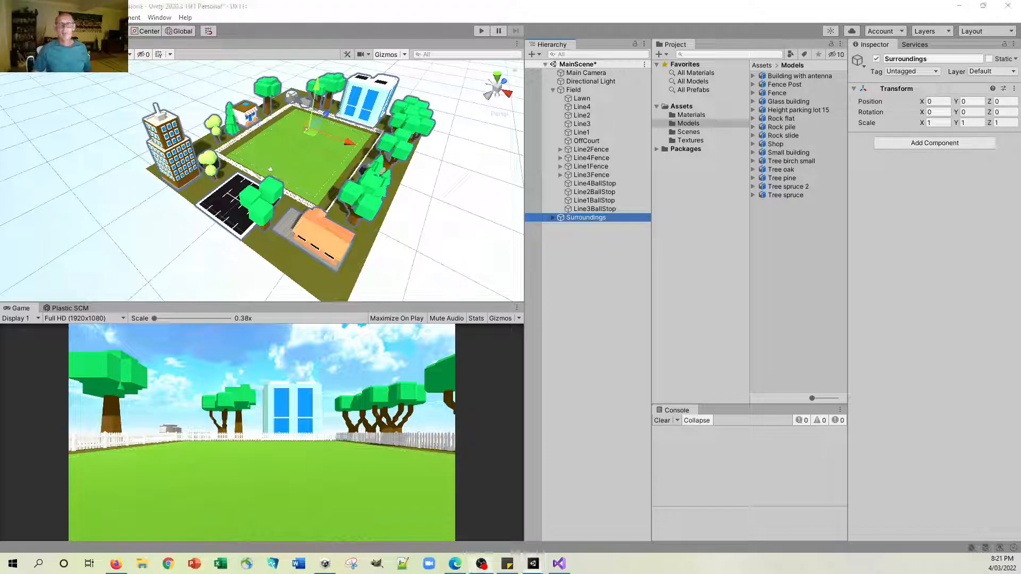